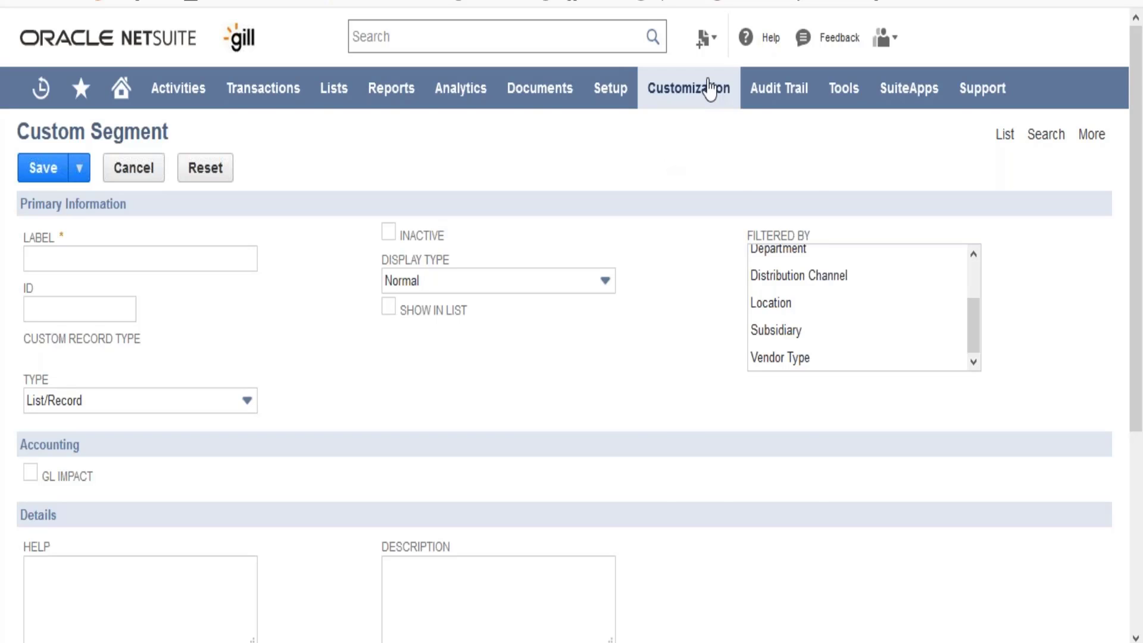
# Step: Open the list of custom record types from the customization area
pyautogui.moveTo(705, 96)
pyautogui.moveTo(711, 182)
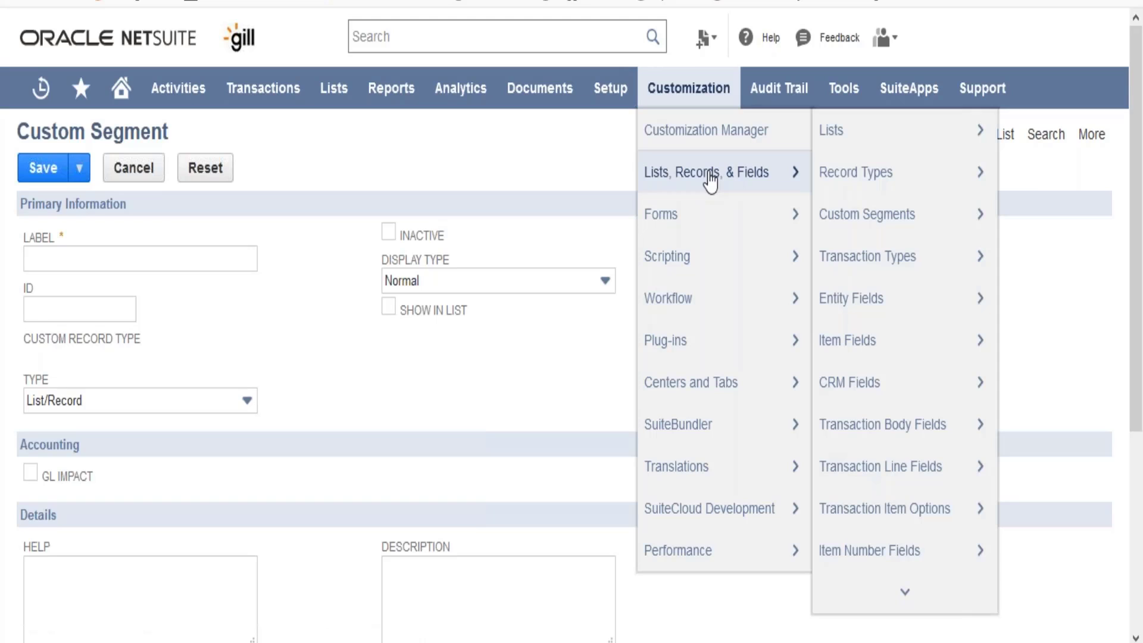
pyautogui.moveTo(870, 186)
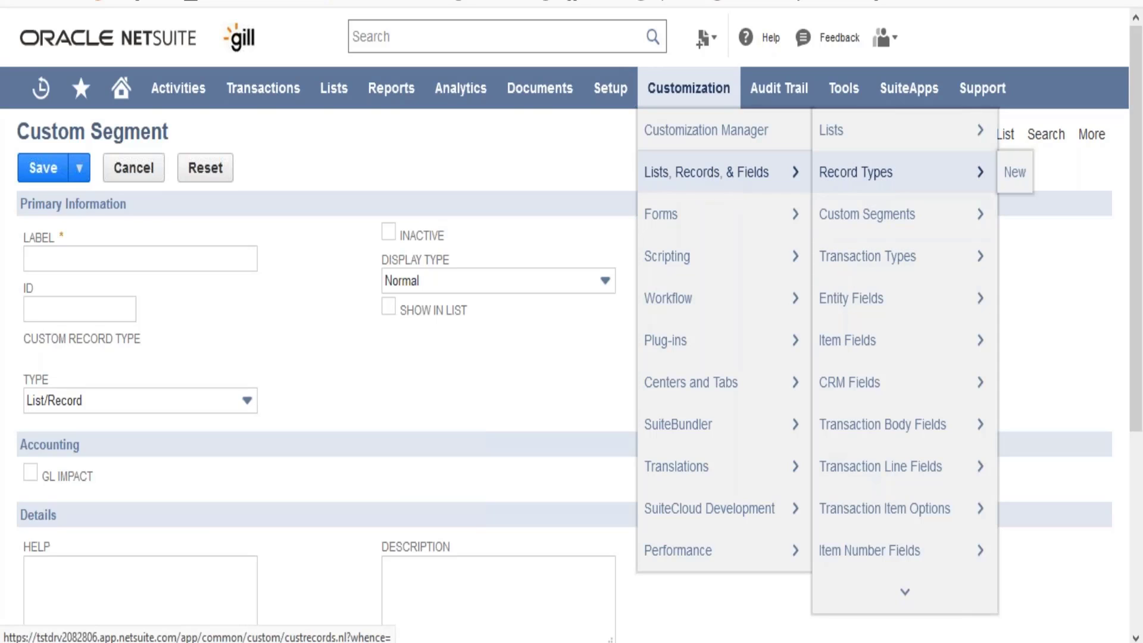
pyautogui.click(870, 178)
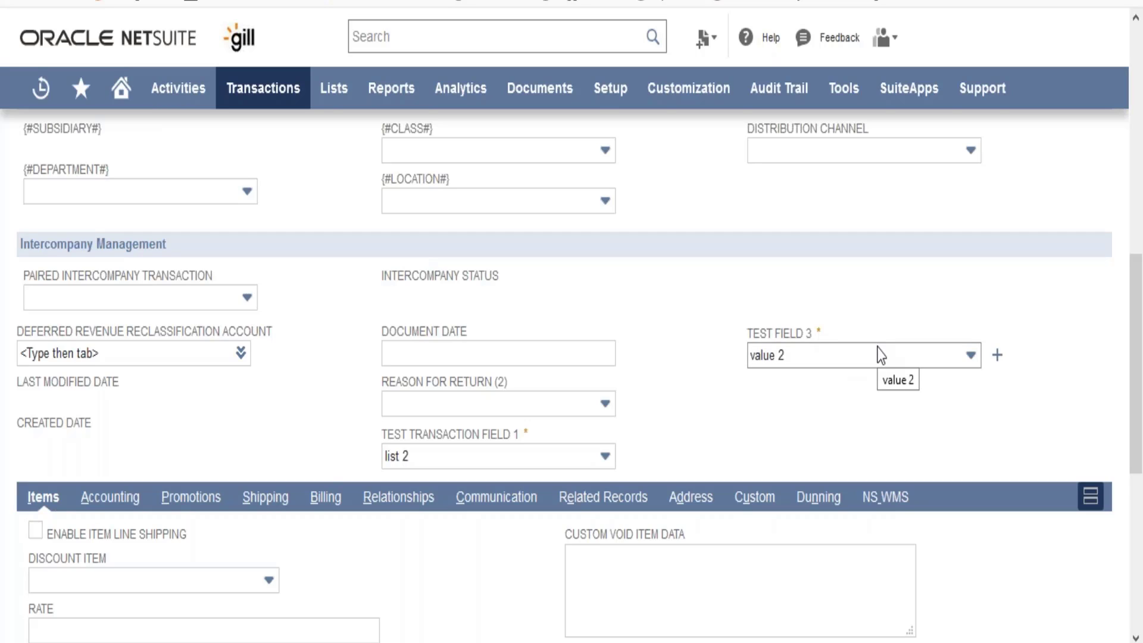
# Step: Return to the Record Types list and start creating a new record type
pyautogui.click(357, 1)
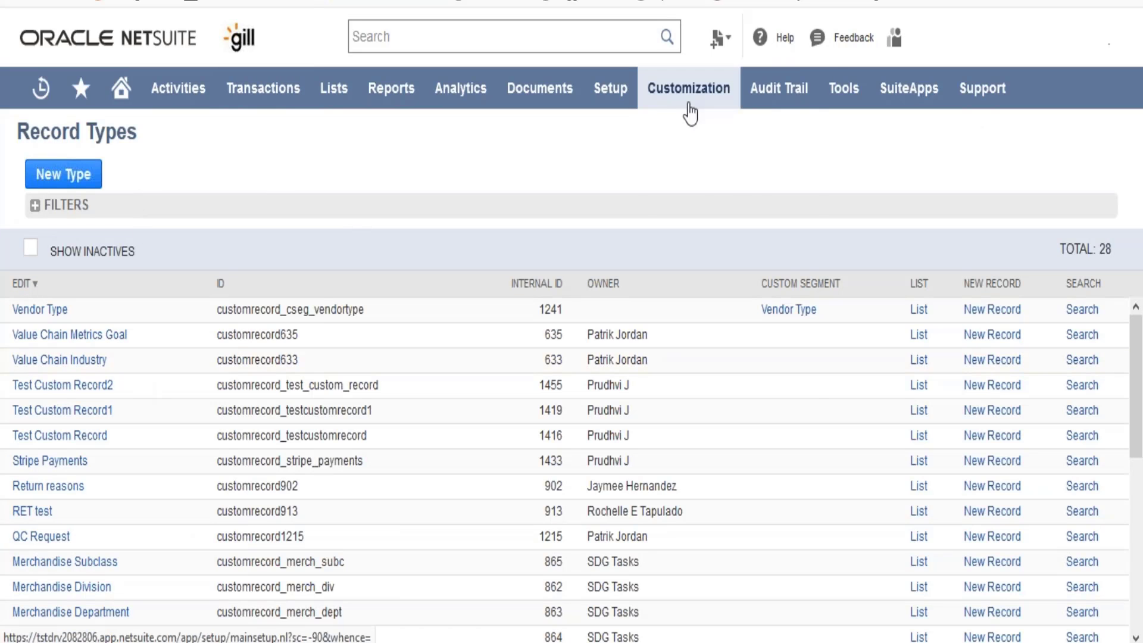
pyautogui.moveTo(689, 107)
pyautogui.moveTo(735, 179)
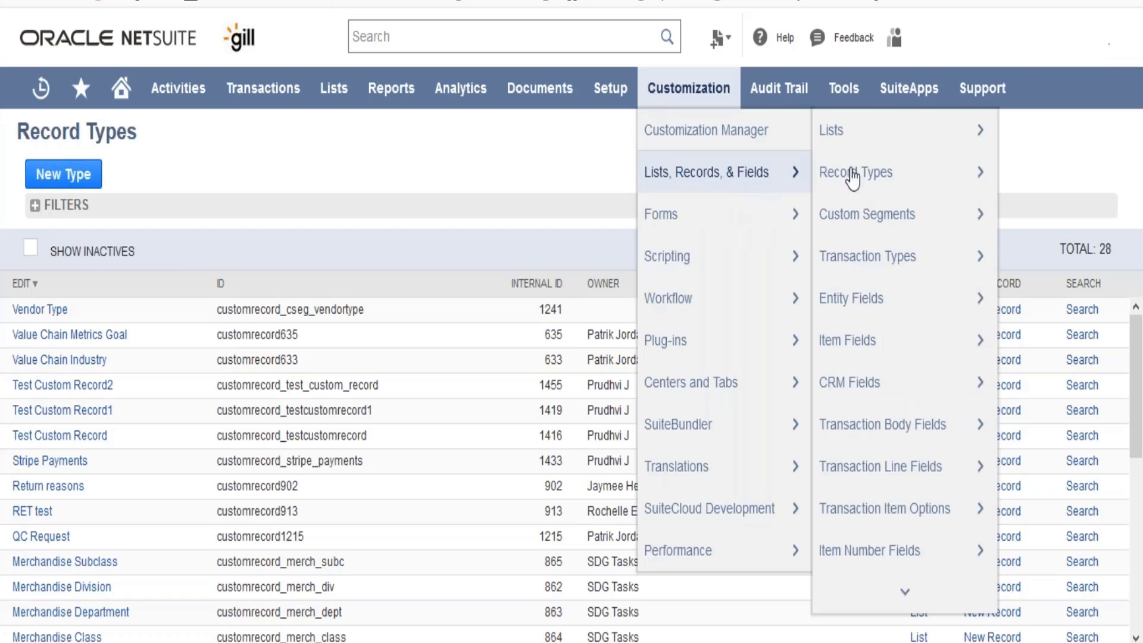
pyautogui.moveTo(860, 176)
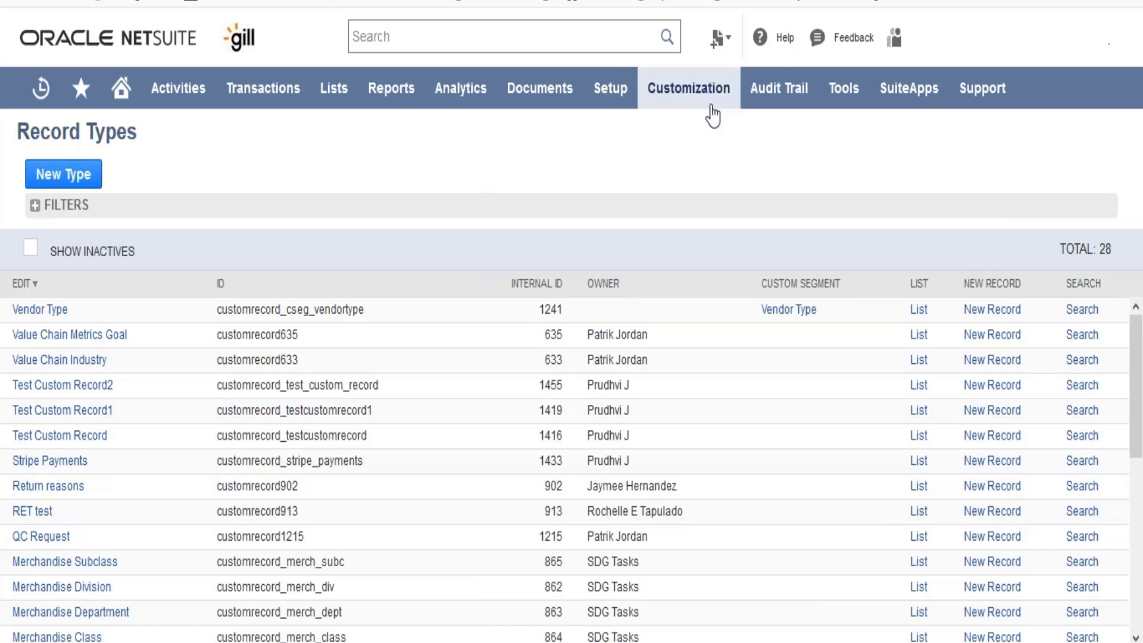
pyautogui.click(85, 186)
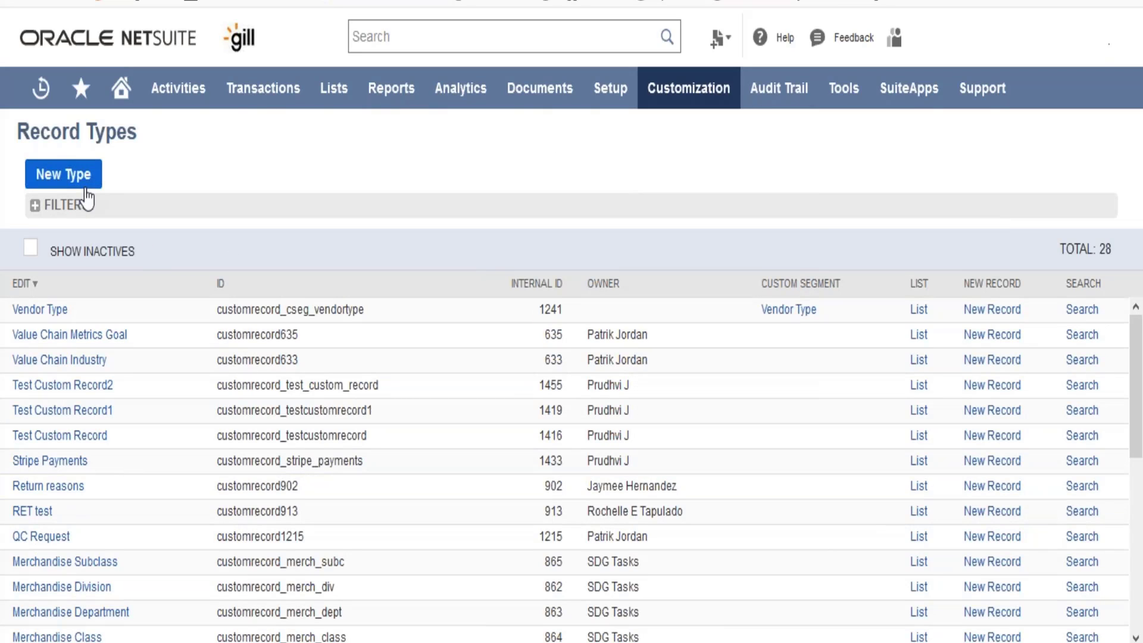
pyautogui.click(85, 185)
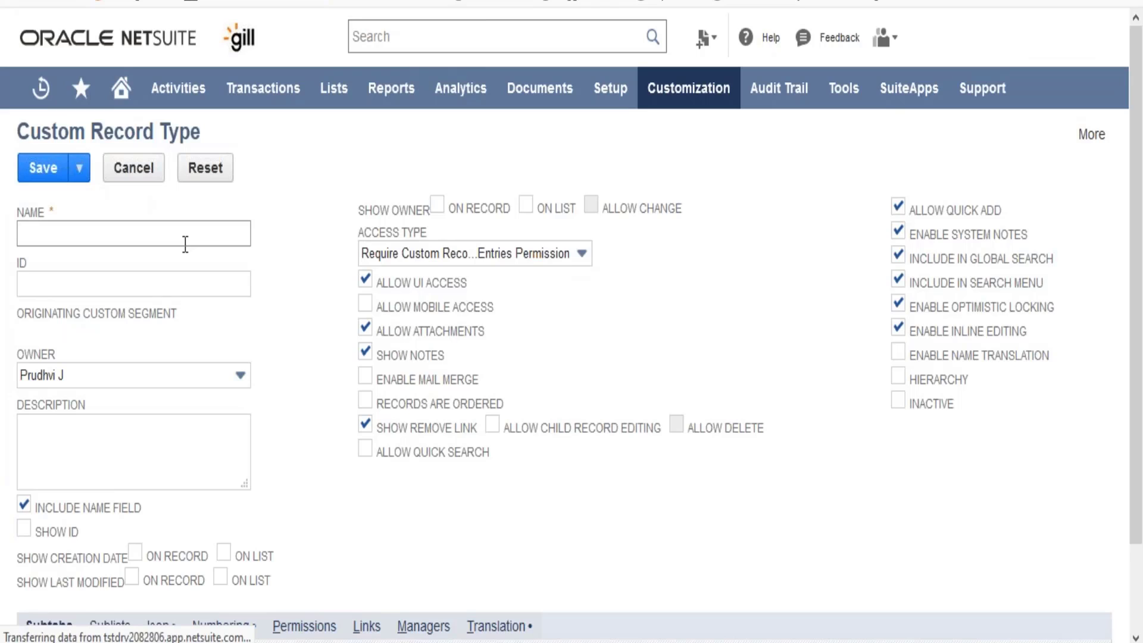
# Step: Name the new custom record type "Test Custom Record 4"
pyautogui.click(186, 238)
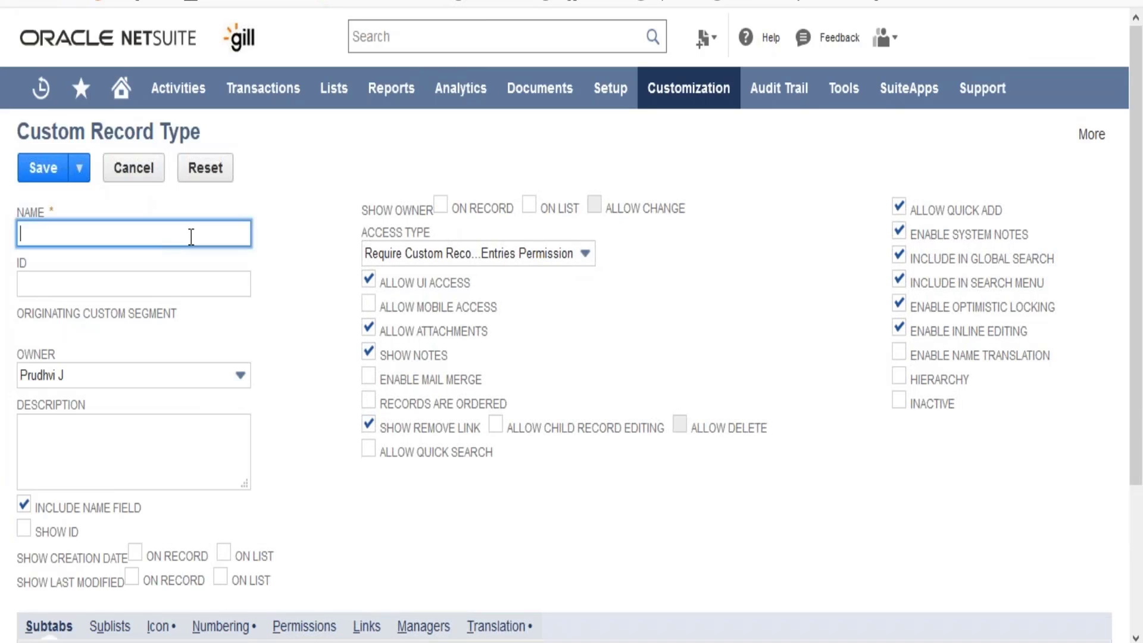
pyautogui.write('Test Custom Rec')
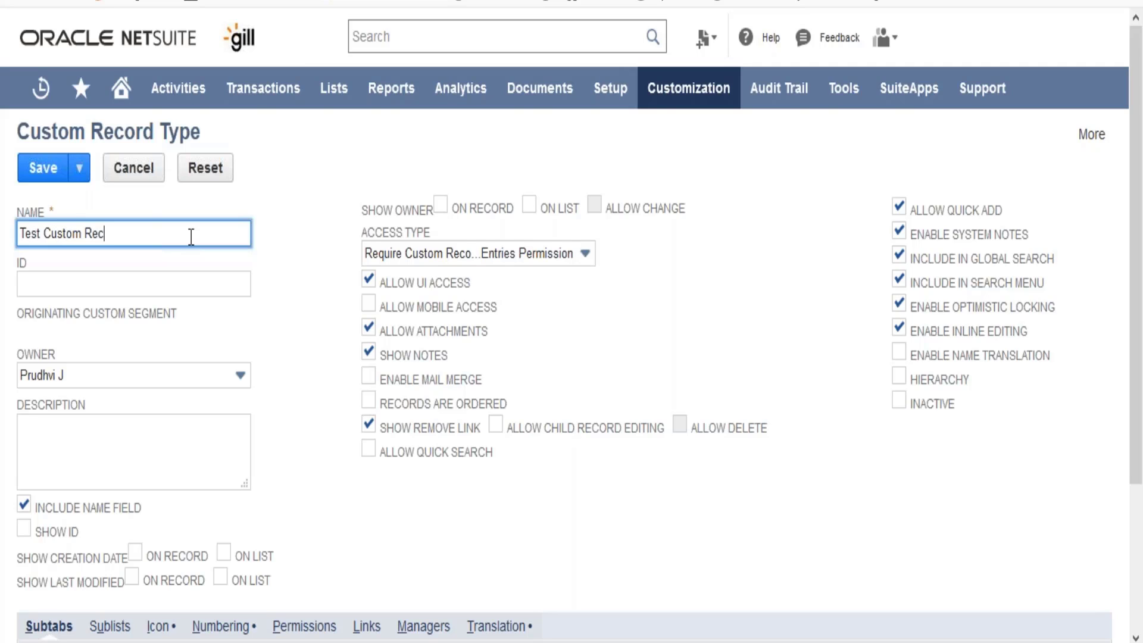
pyautogui.write('ord 4')
pyautogui.press('Tab')
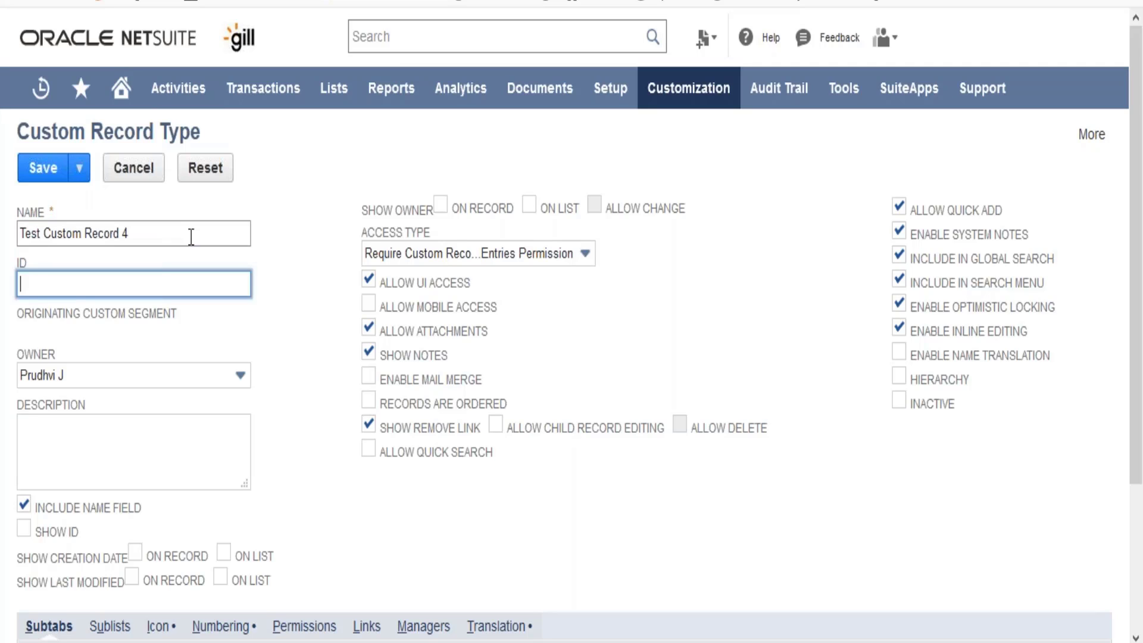
# Step: Set the record type's ID to _testcustomrecord4
pyautogui.write('_testcustomrecord4')
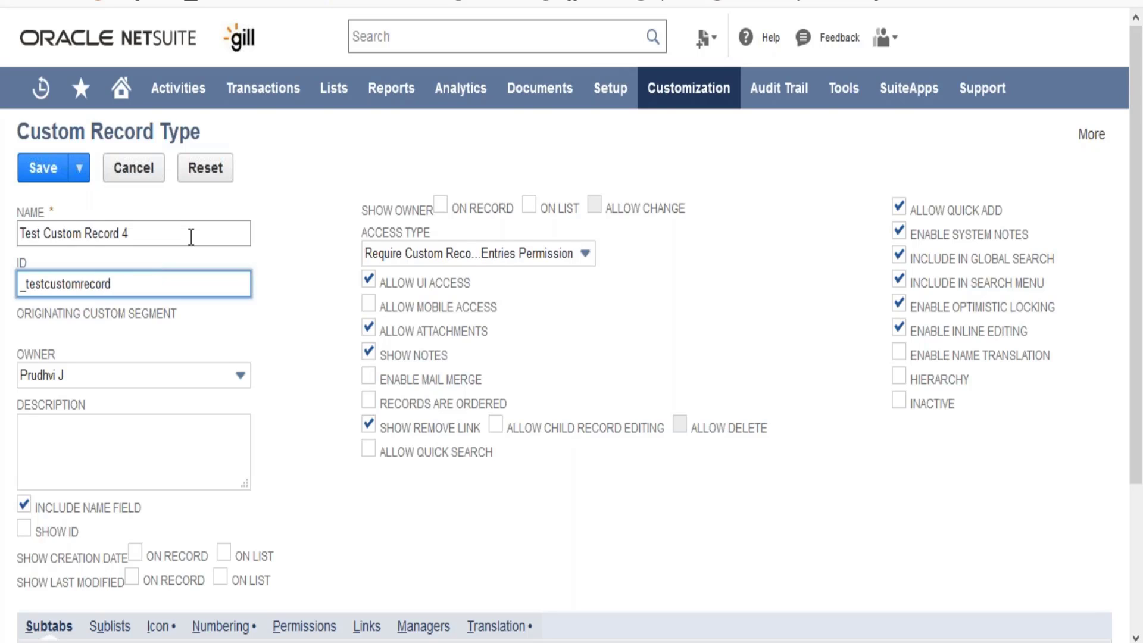
pyautogui.press('Tab')
pyautogui.press('Tab')
pyautogui.press('Tab')
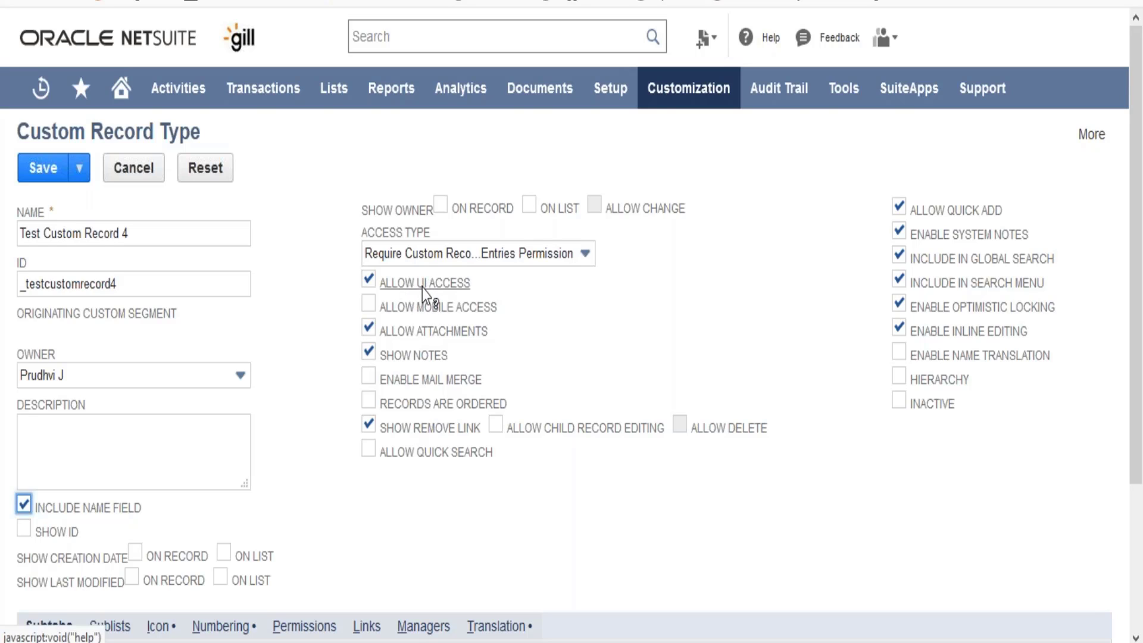
# Step: Review the access type and the remaining settings without changing them, and save the custom record type
pyautogui.click(454, 255)
pyautogui.click(452, 254)
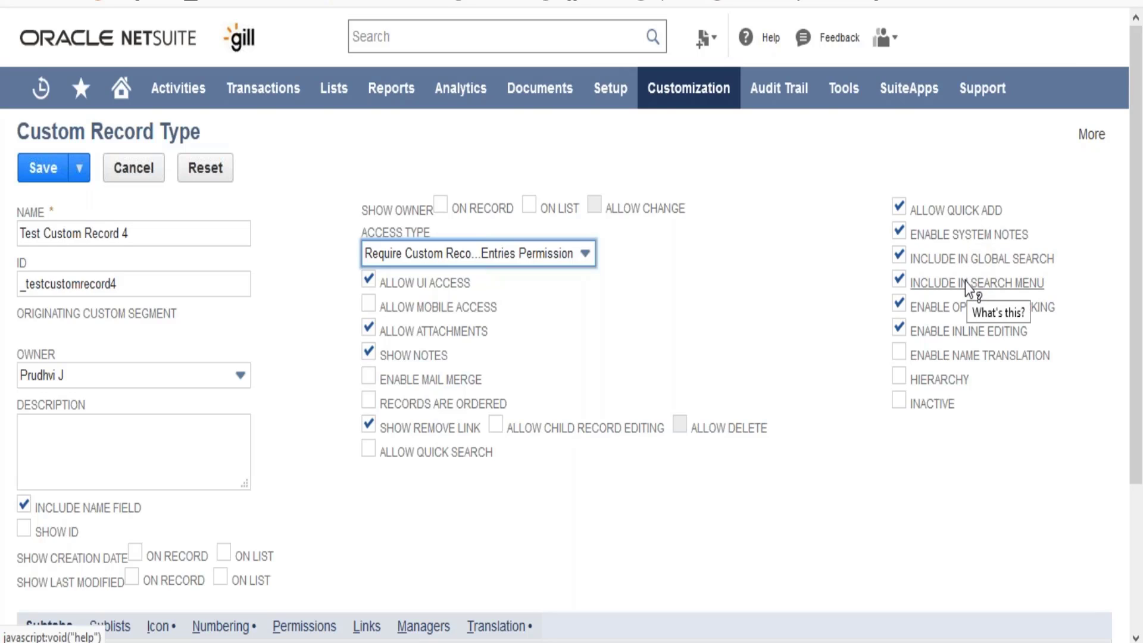
pyautogui.click(596, 540)
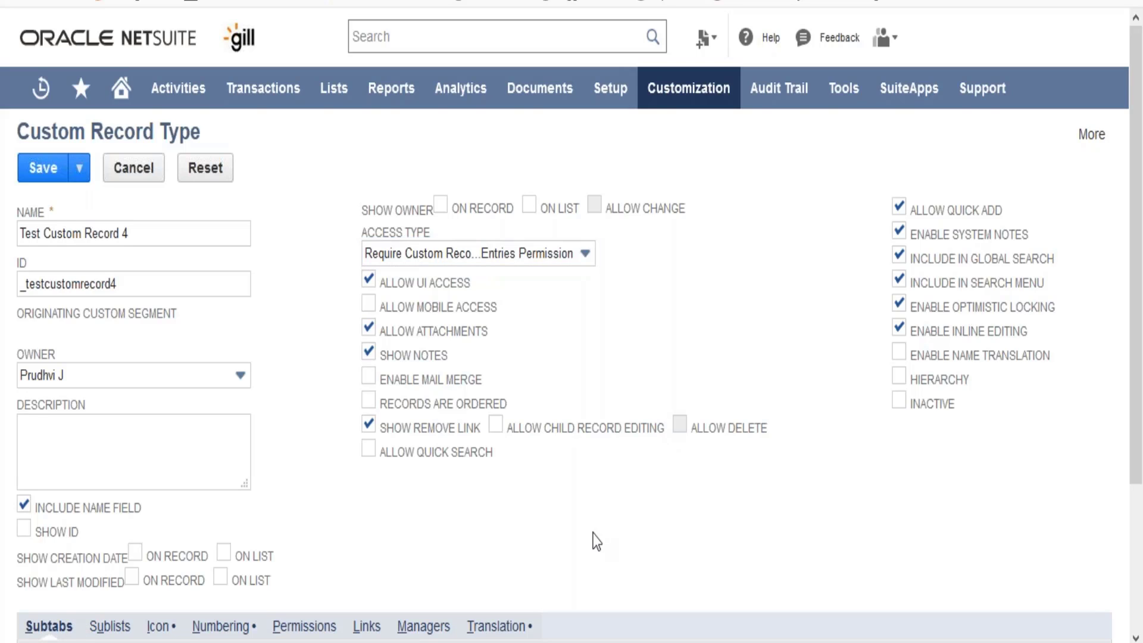
pyautogui.scroll(-1, 596, 541)
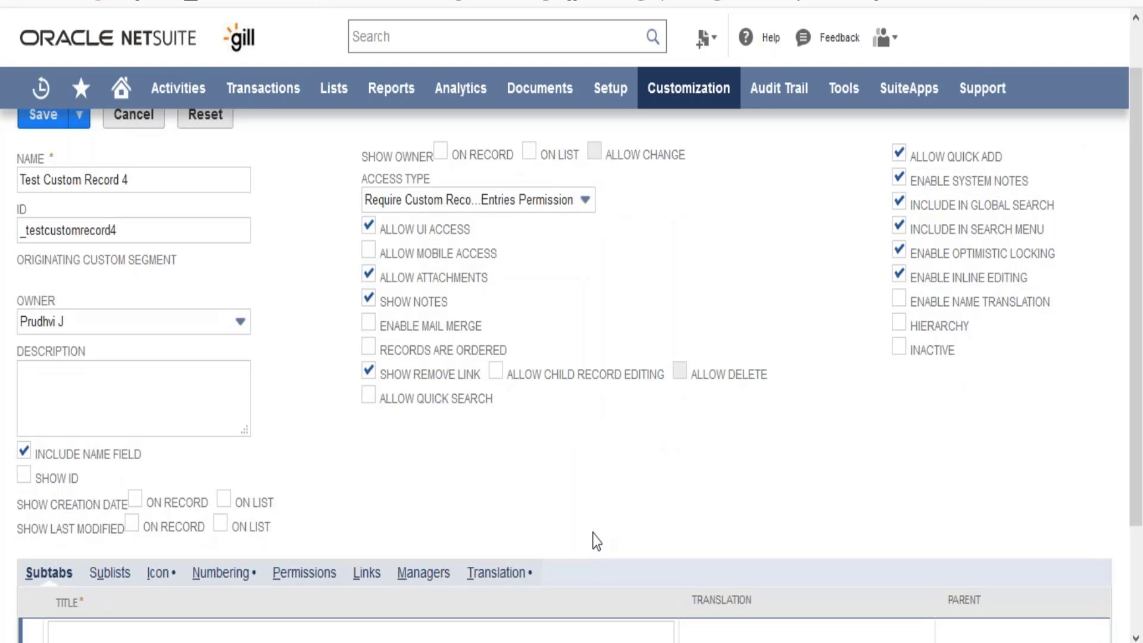
pyautogui.scroll(-2, 596, 540)
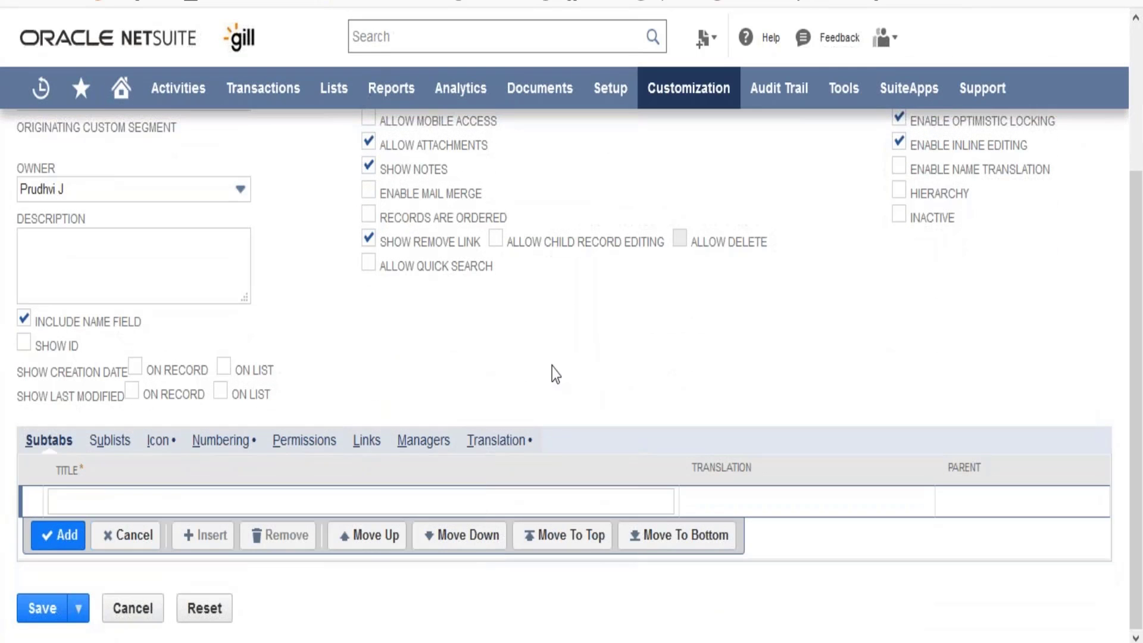
pyautogui.scroll(3, 555, 373)
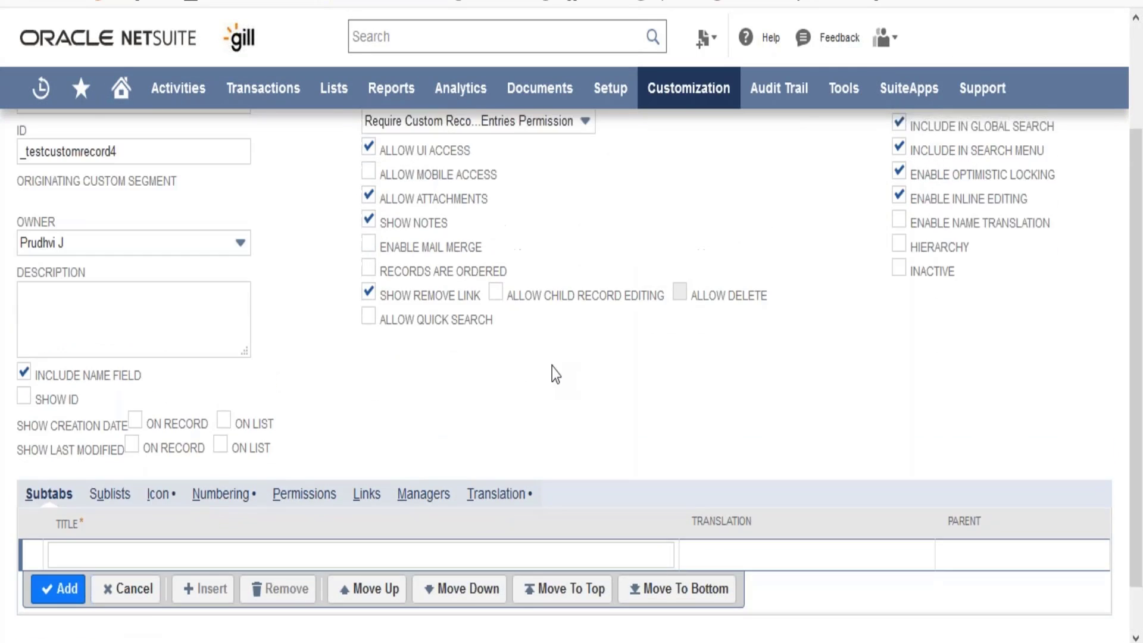
pyautogui.click(35, 170)
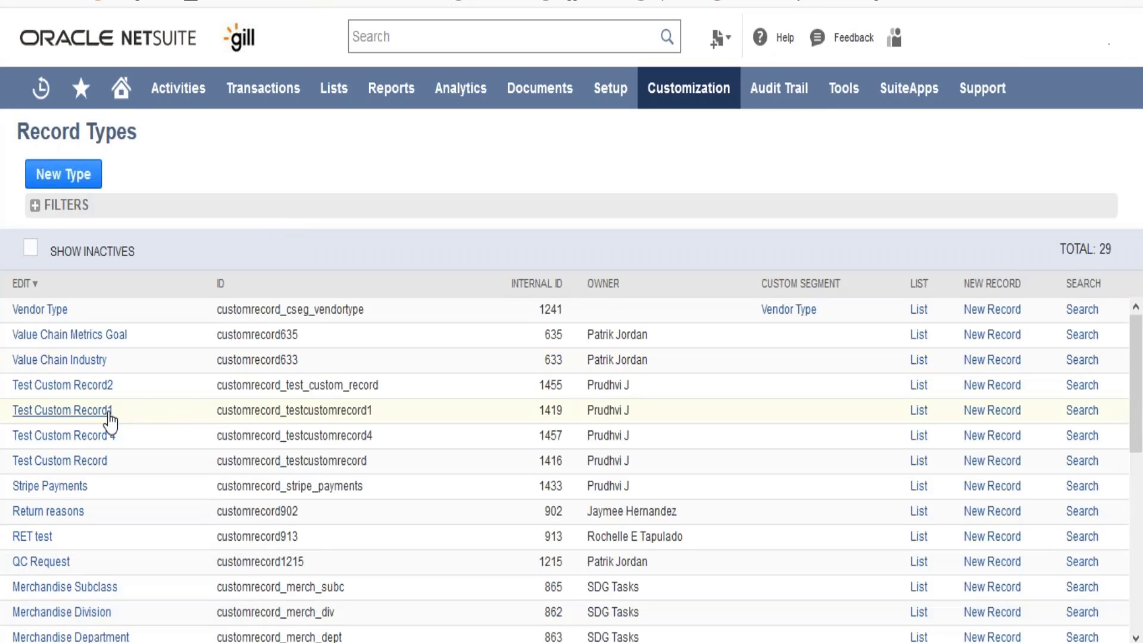
# Step: Open Test Custom Record 4 from the list and start adding a new field to it
pyautogui.click(103, 440)
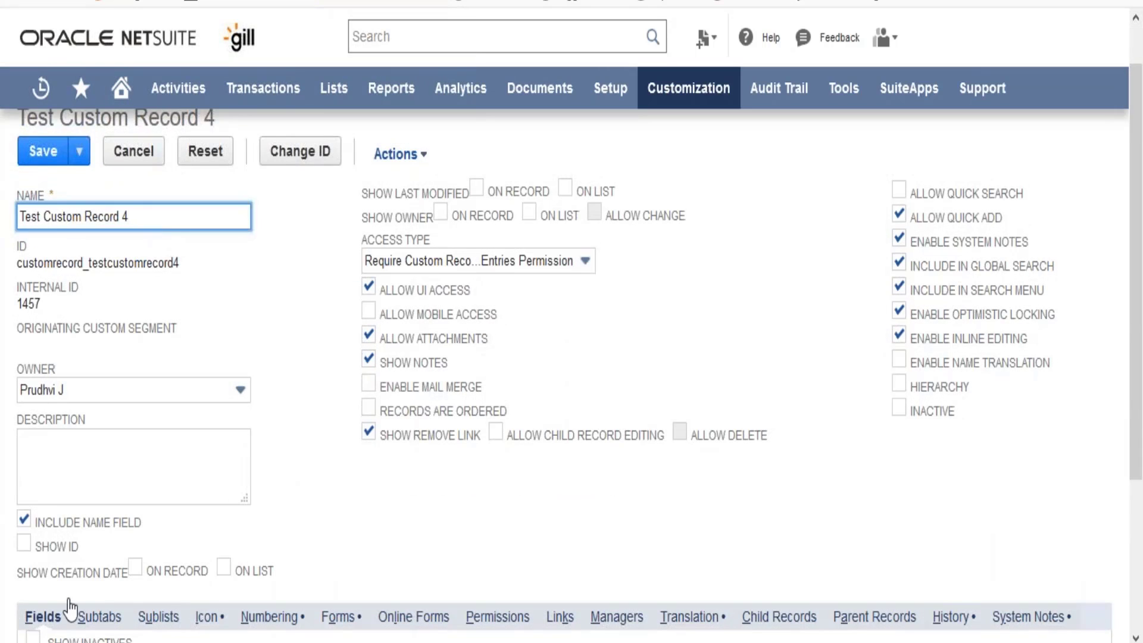
pyautogui.moveTo(1140, 270); pyautogui.dragTo(1140, 392)
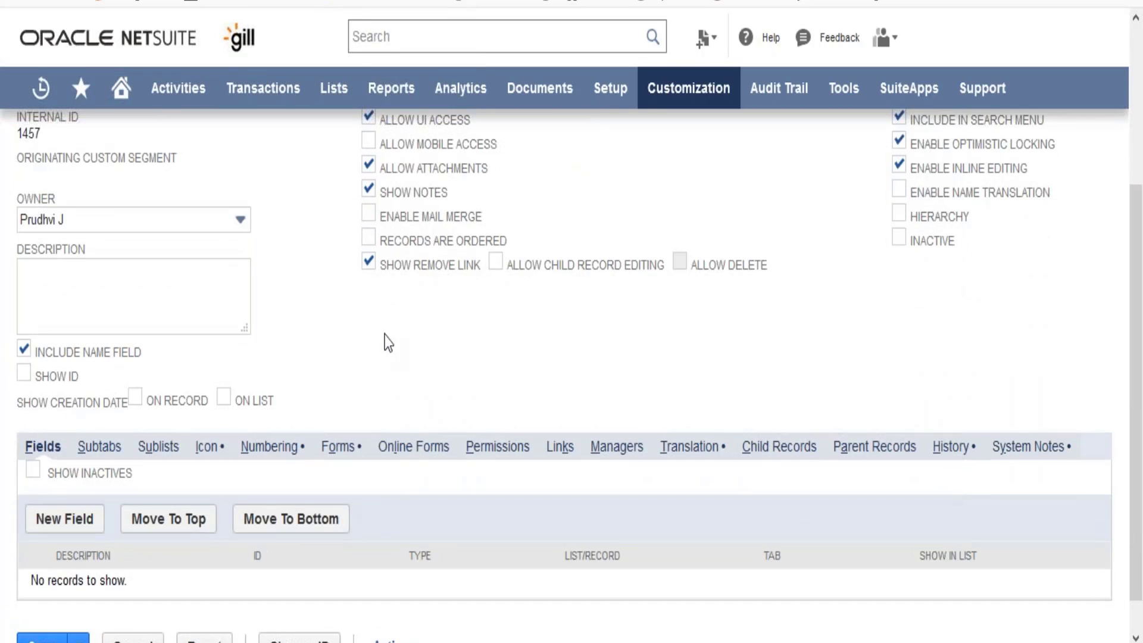
pyautogui.click(76, 528)
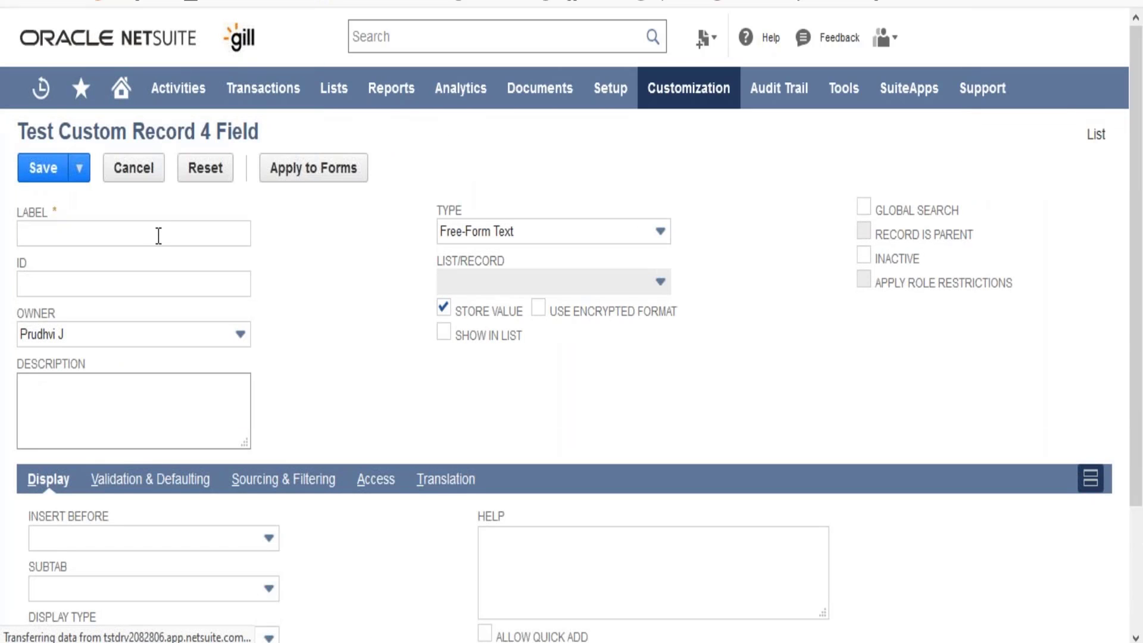
# Step: Label the field "Field 1" with the ID _field1, keep the Free-Form Text type, and save it
pyautogui.click(158, 236)
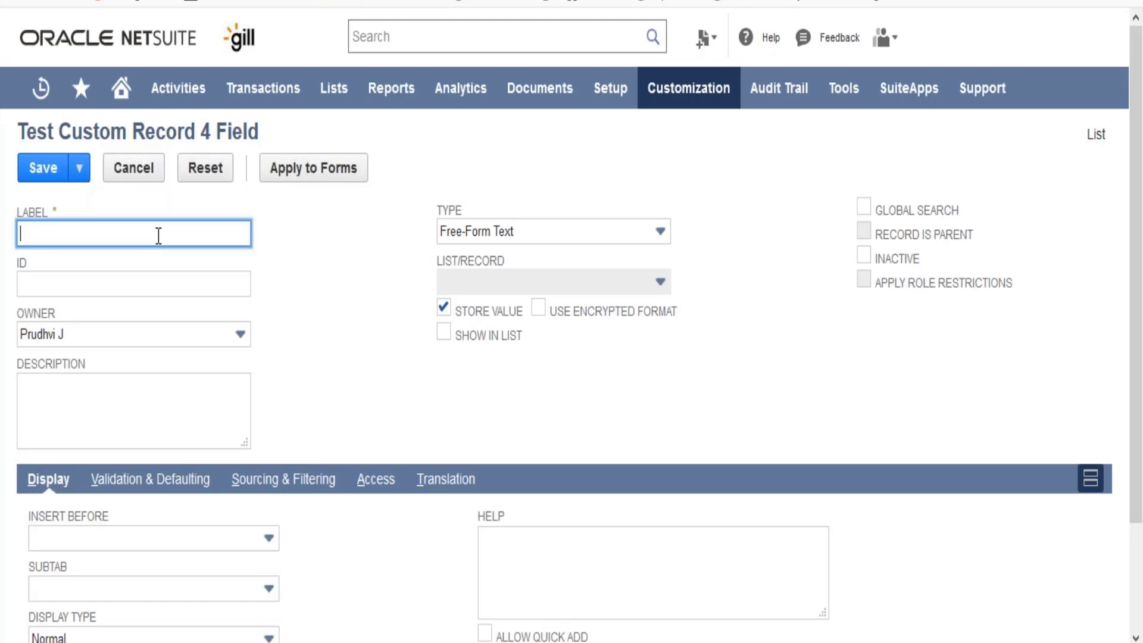
pyautogui.write('Field 1')
pyautogui.press('Tab')
pyautogui.write('_field1')
pyautogui.press('Tab')
pyautogui.press('Tab')
pyautogui.press('Tab')
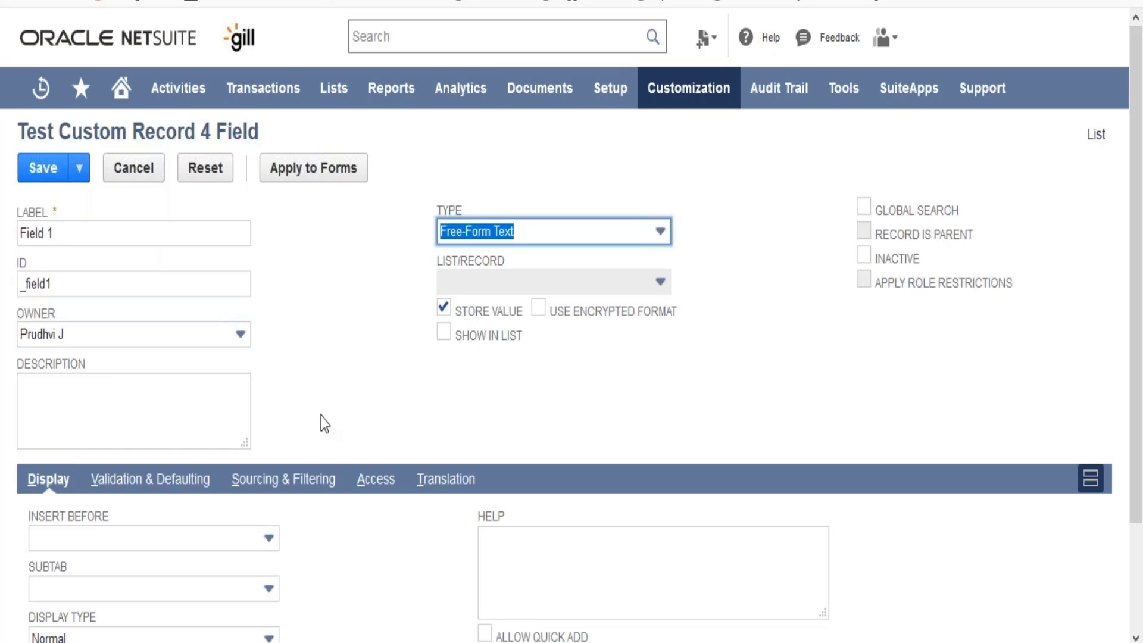
pyautogui.click(43, 168)
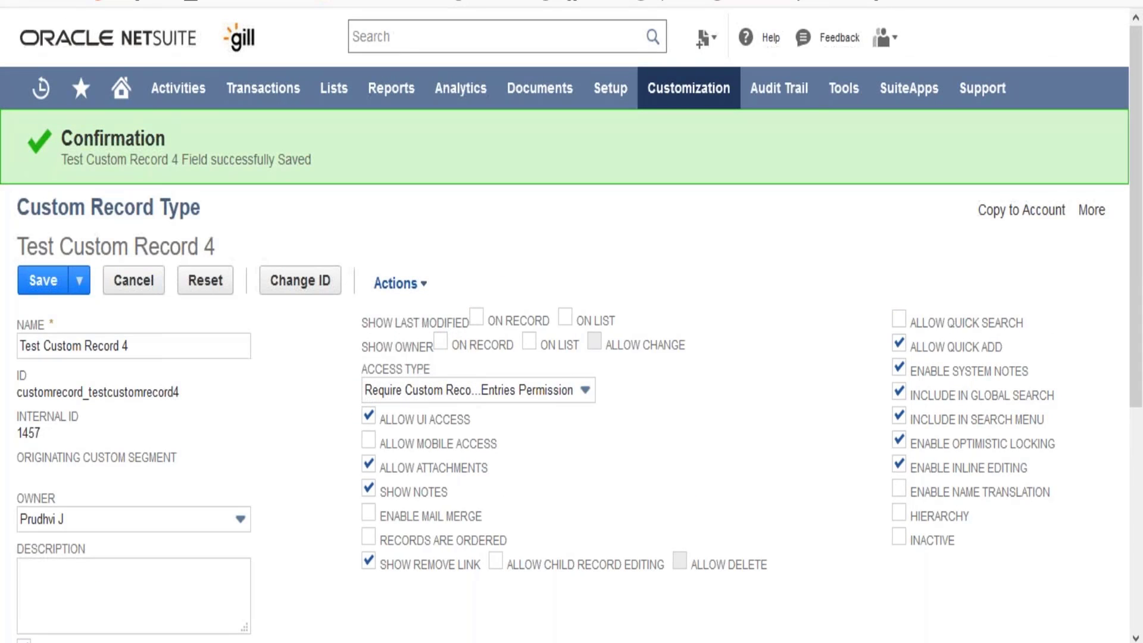
# Step: Check the saved field, open the Test Custom Record 4 record list and view the blank entry form for a new record
pyautogui.scroll(-5, 564, 375)
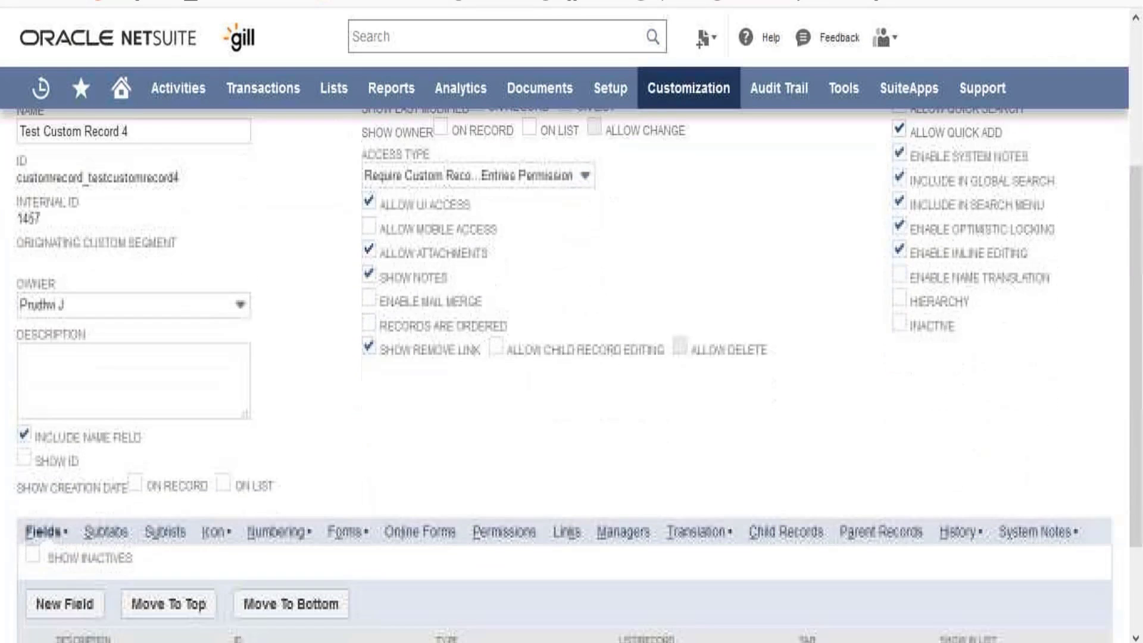
pyautogui.scroll(-1, 81, 574)
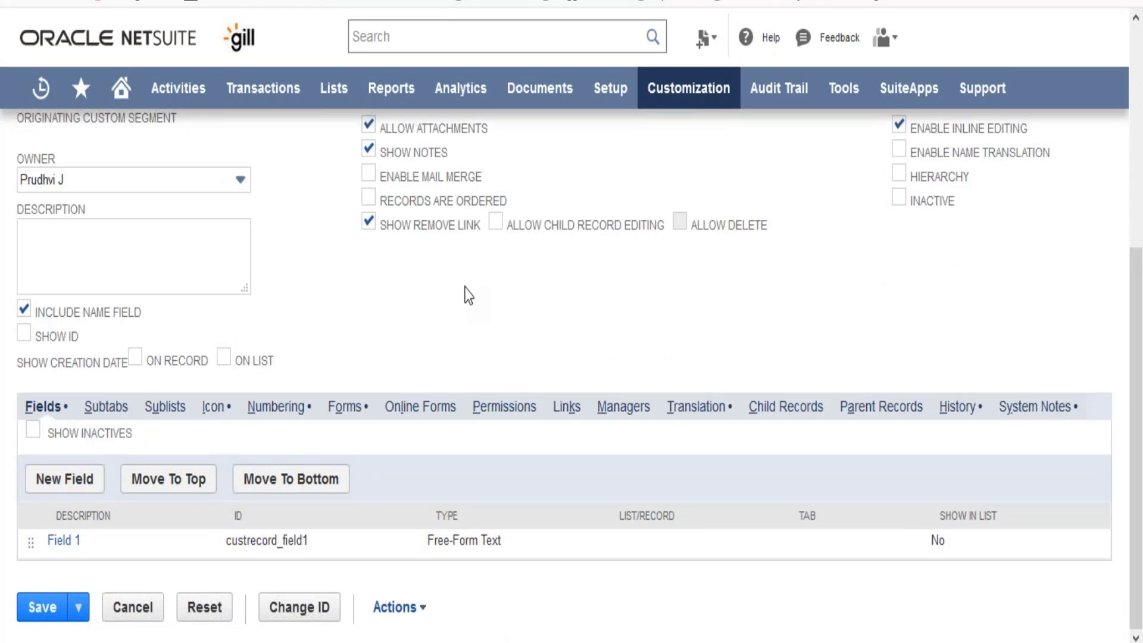
pyautogui.scroll(6, 469, 296)
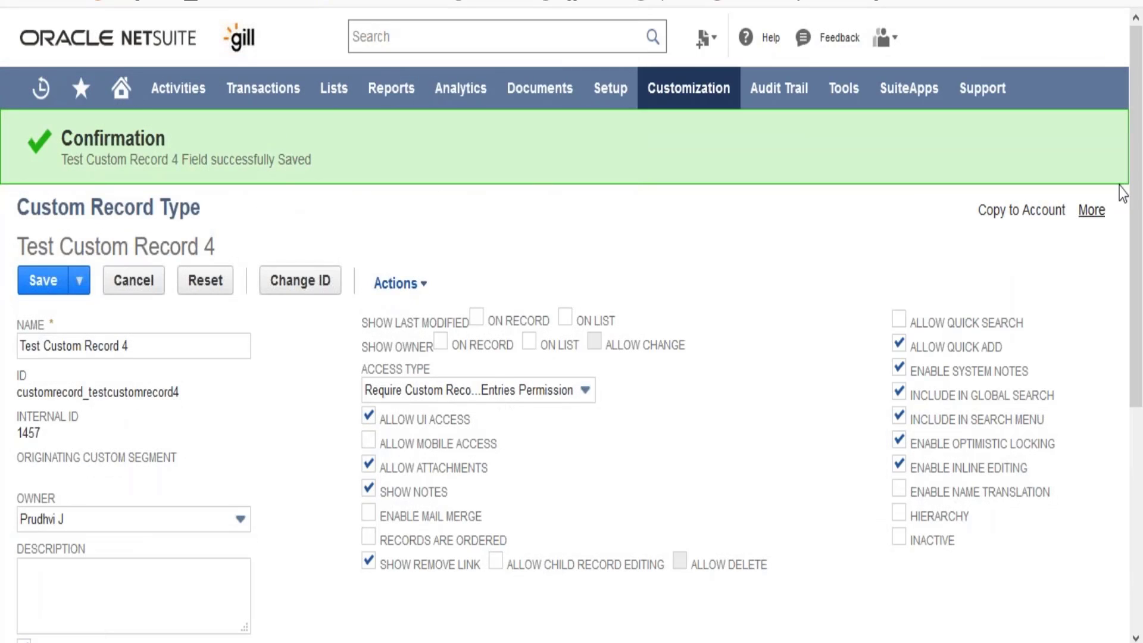
pyautogui.moveTo(1103, 225)
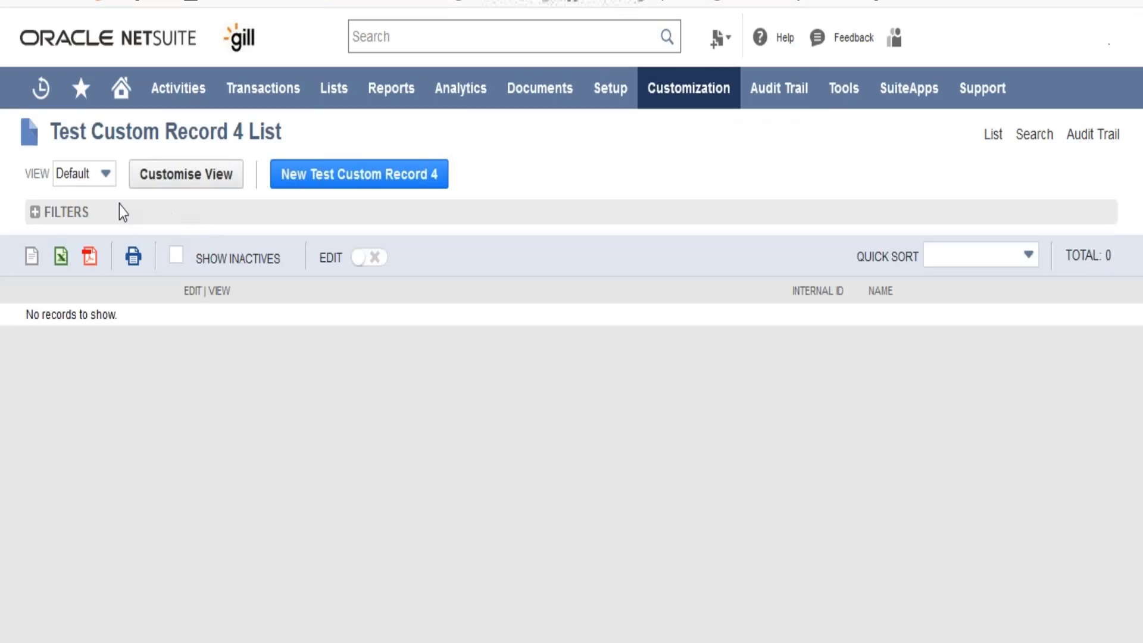
pyautogui.click(309, 180)
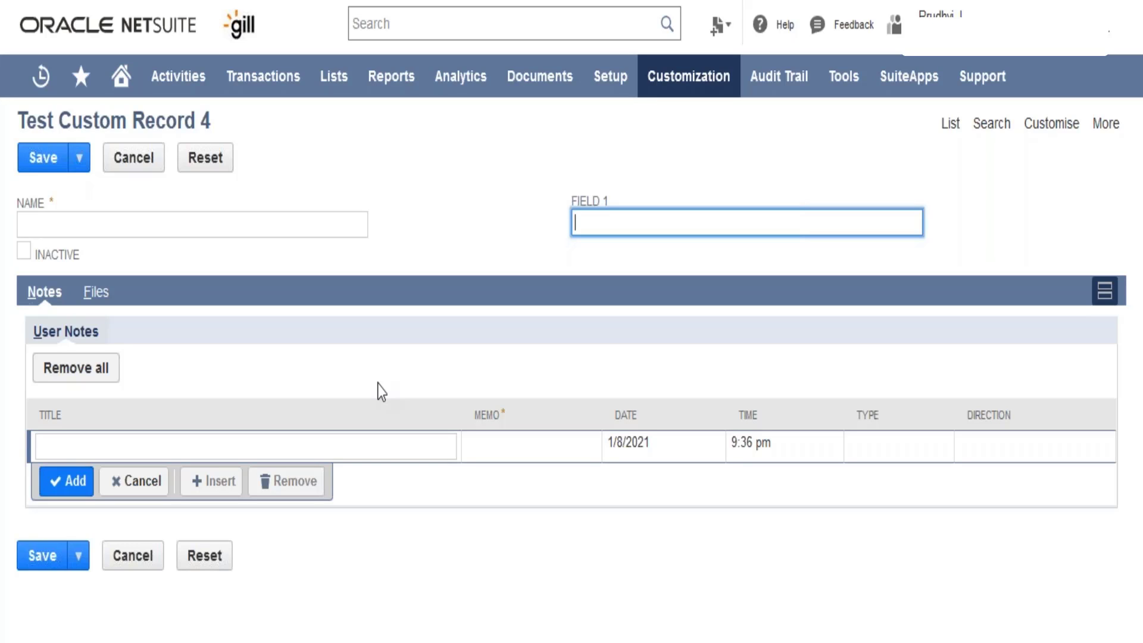
pyautogui.click(458, 219)
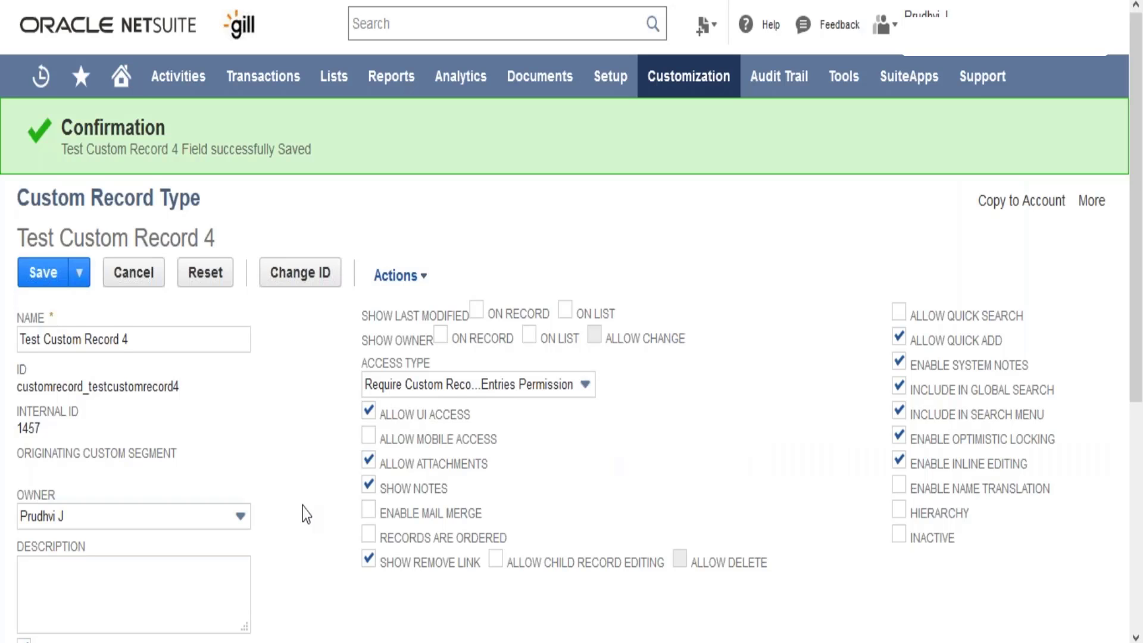
# Step: Add a subtab titled "Subtab 1" to the Test Custom Record 4 record type
pyautogui.scroll(-5, 303, 506)
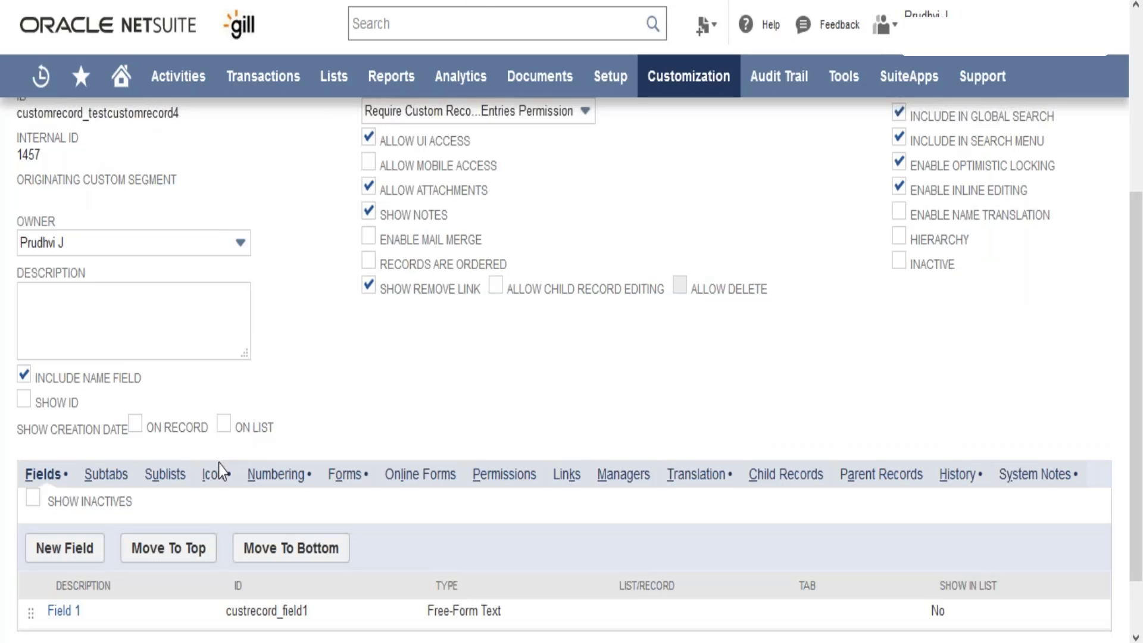
pyautogui.click(106, 474)
pyautogui.click(194, 538)
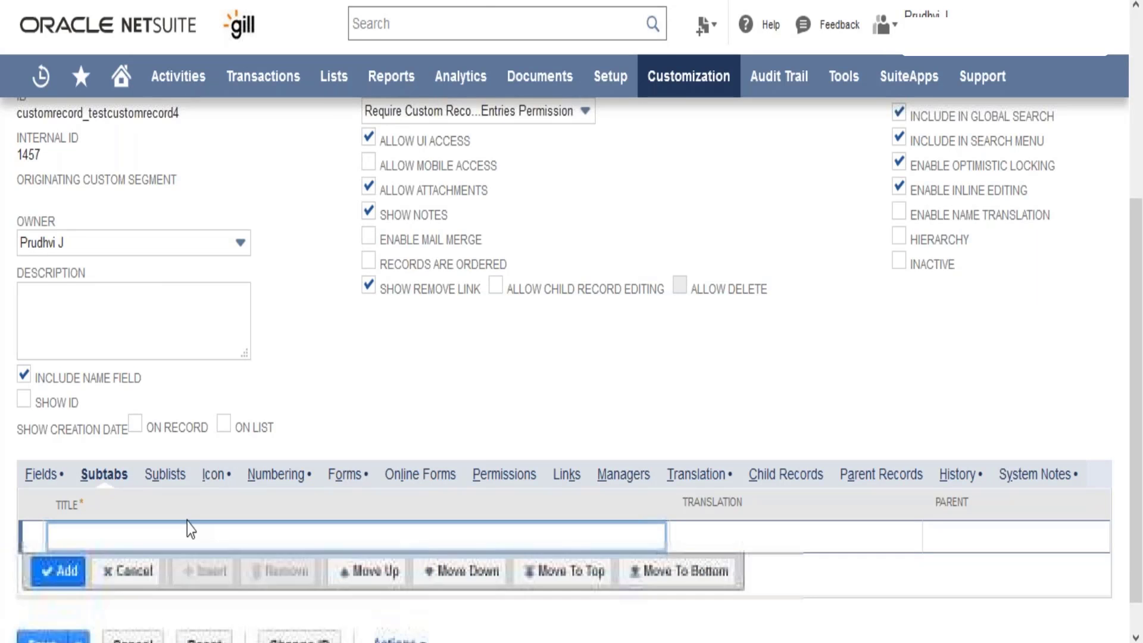
pyautogui.write('Su')
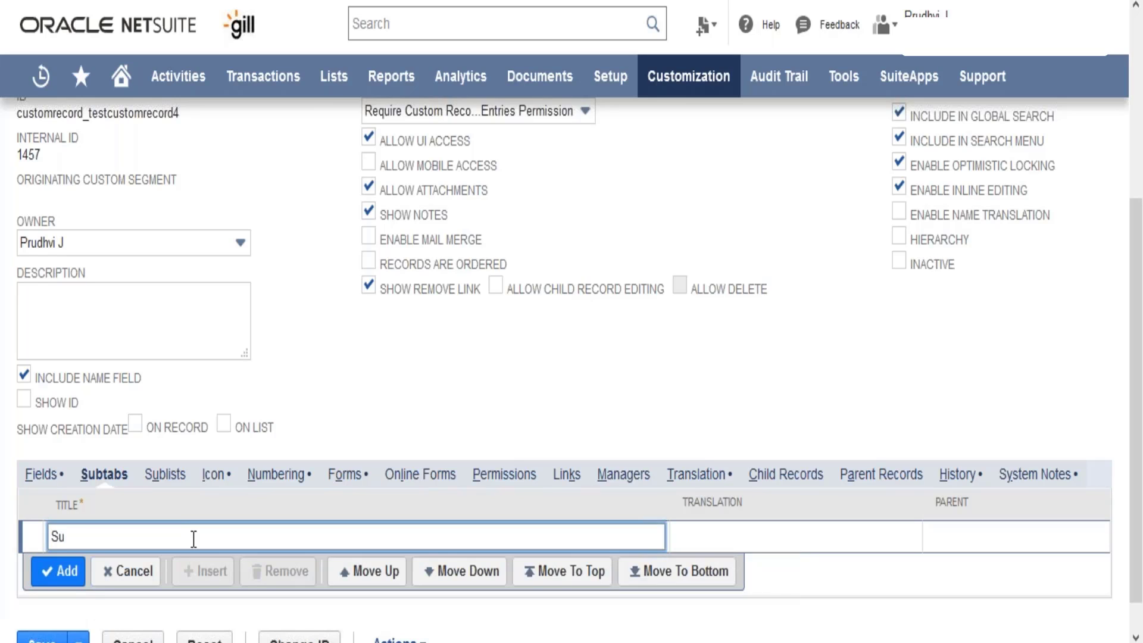
pyautogui.write('btab 1')
pyautogui.click(58, 592)
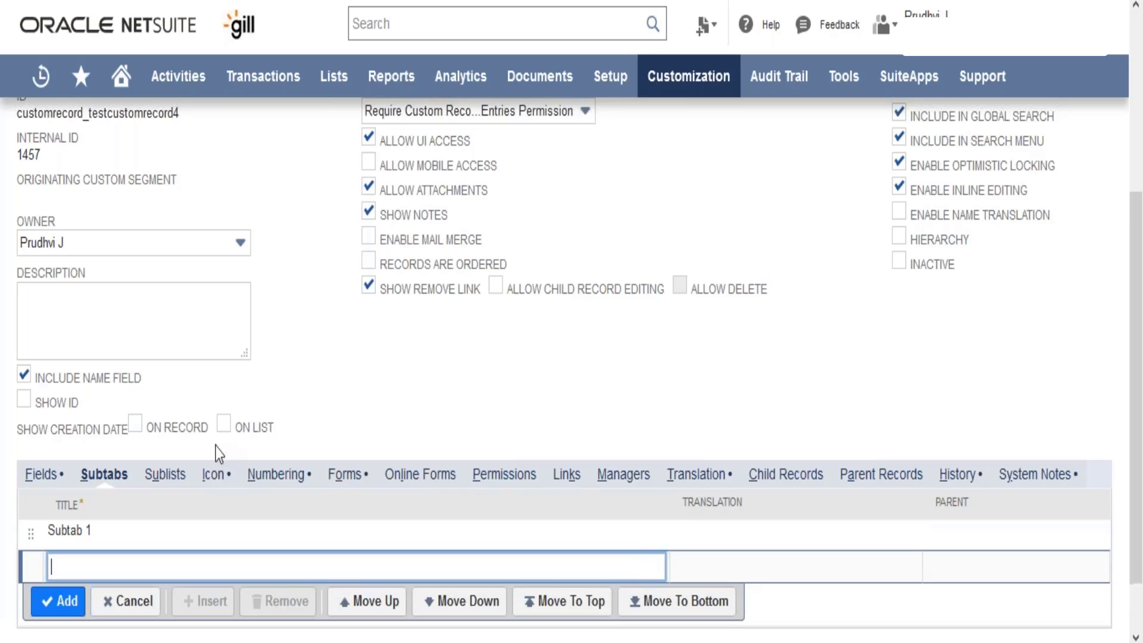
pyautogui.click(42, 474)
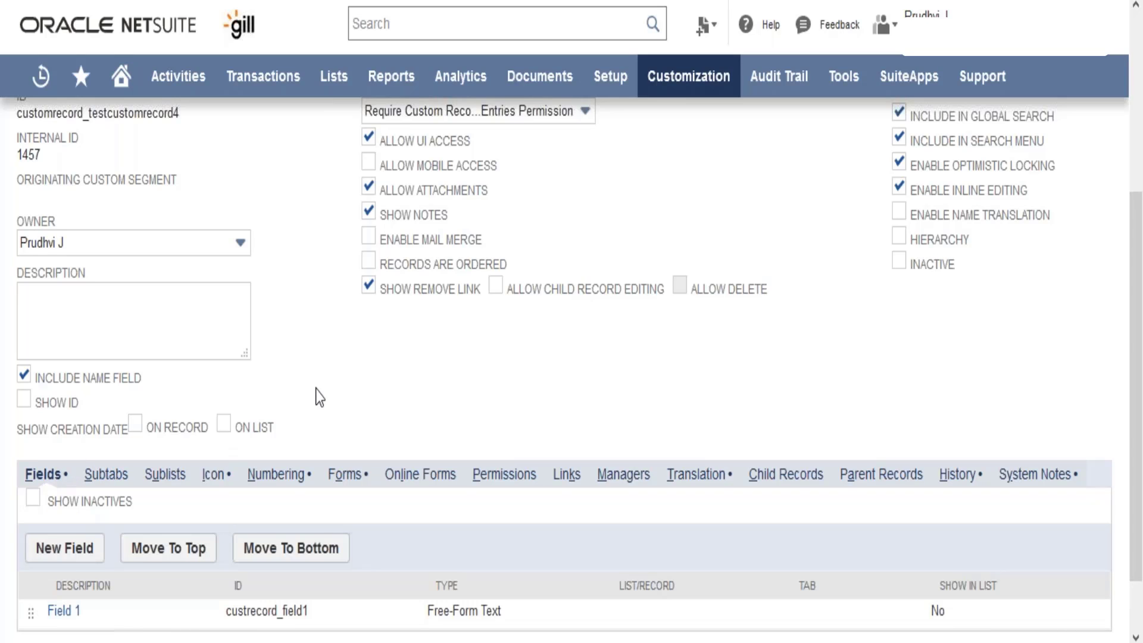
pyautogui.scroll(-1, 316, 388)
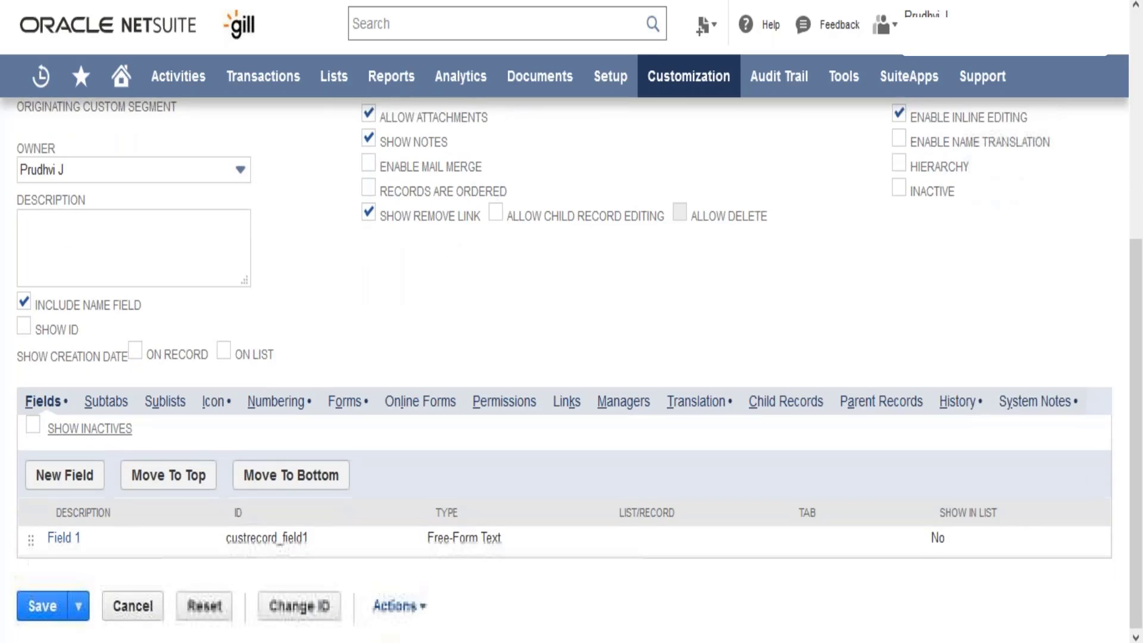
pyautogui.click(58, 485)
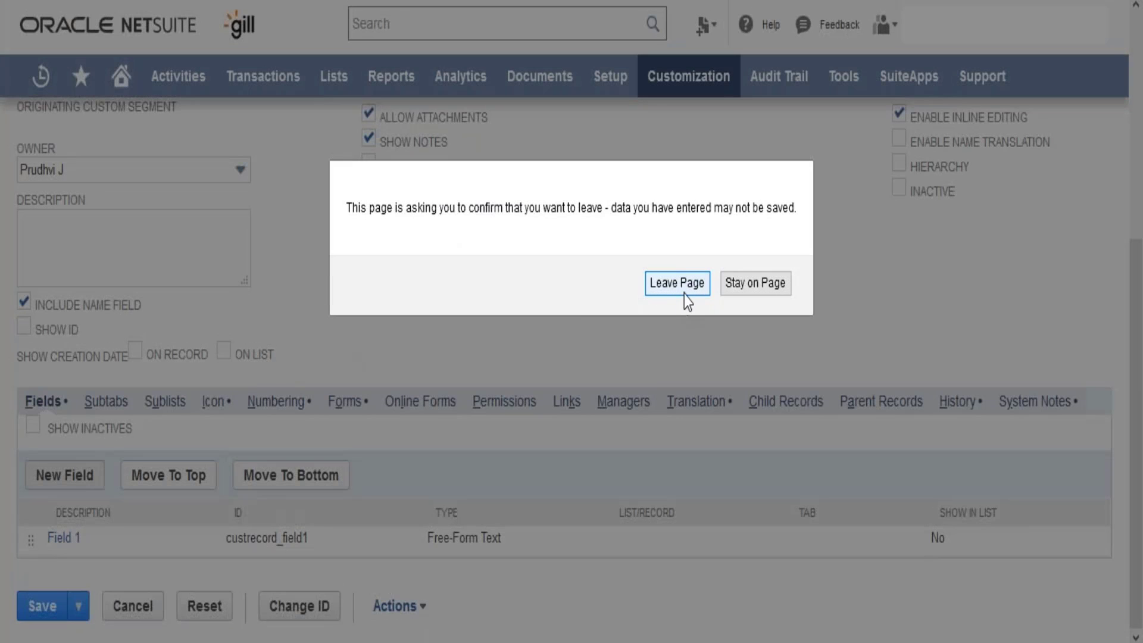
pyautogui.click(755, 283)
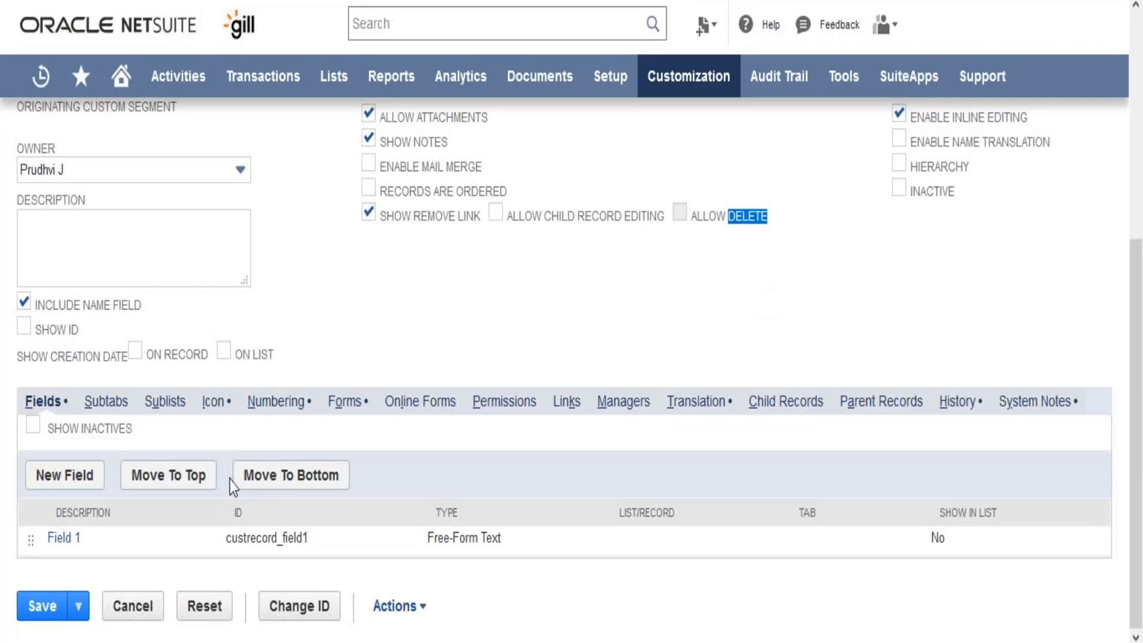
# Step: Save the record type, reopen Test Custom Record 4 for editing and start another new field
pyautogui.click(42, 607)
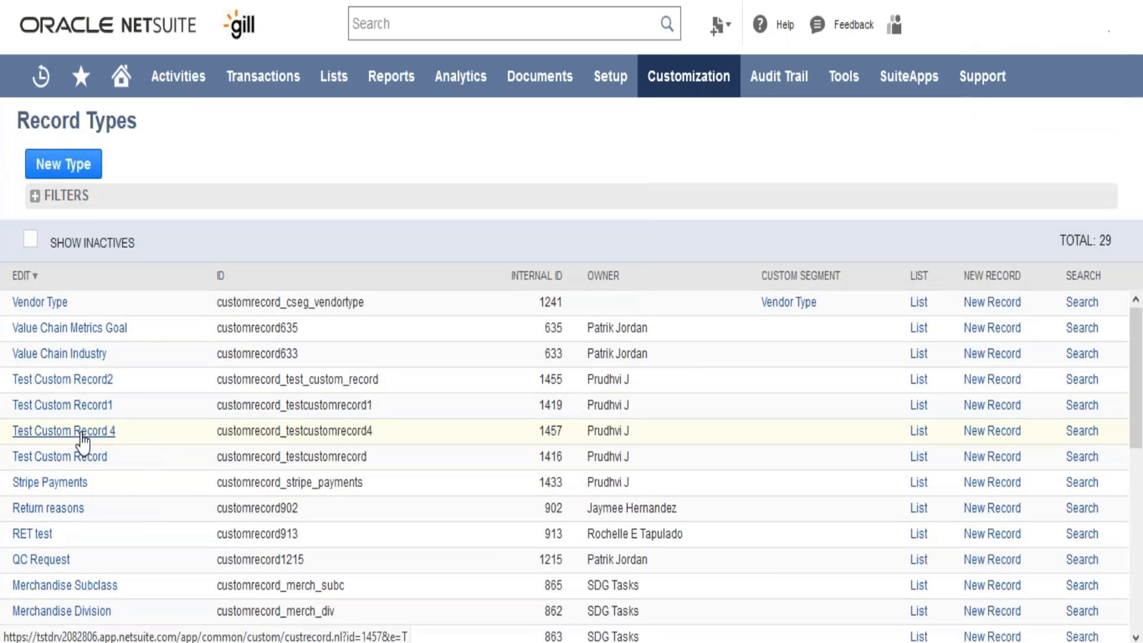
pyautogui.click(83, 433)
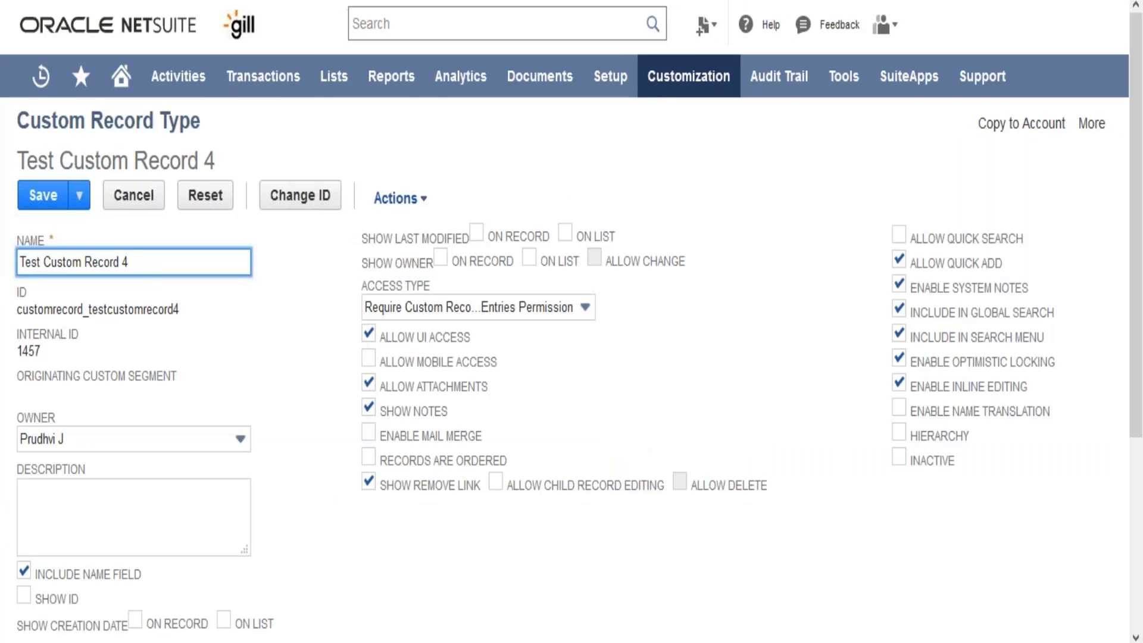
pyautogui.click(296, 436)
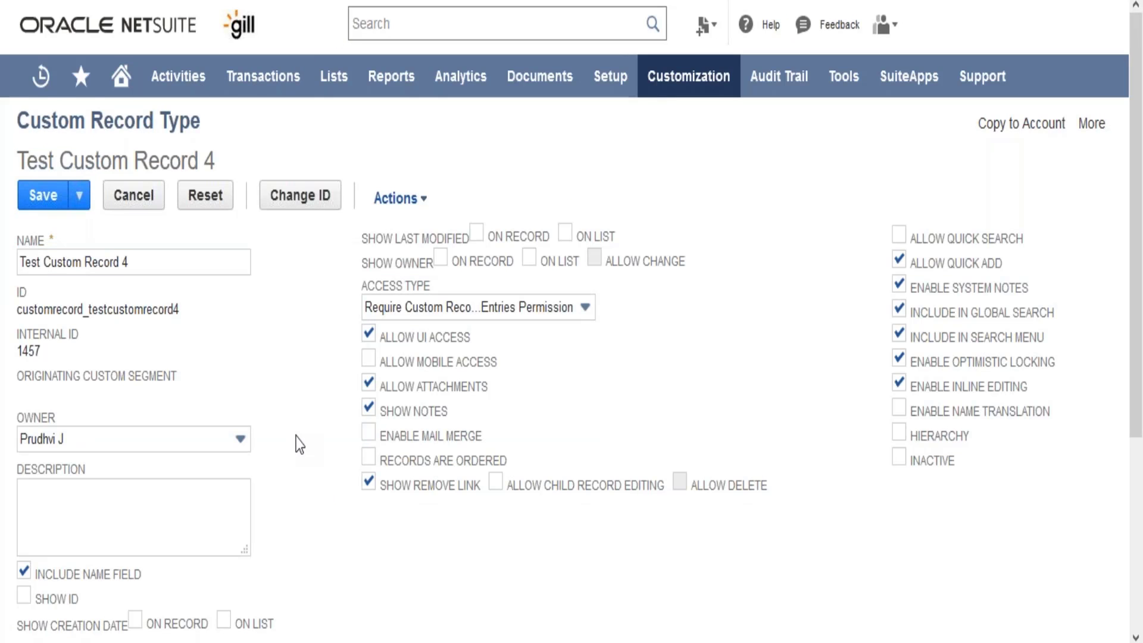
pyautogui.scroll(-2, 298, 442)
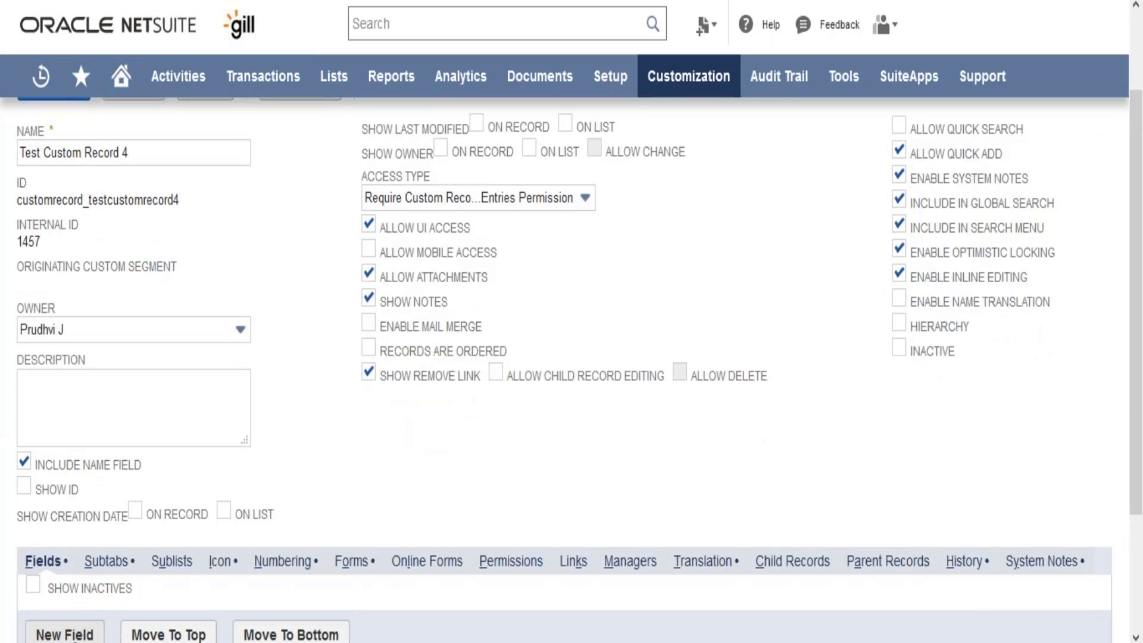
pyautogui.click(76, 636)
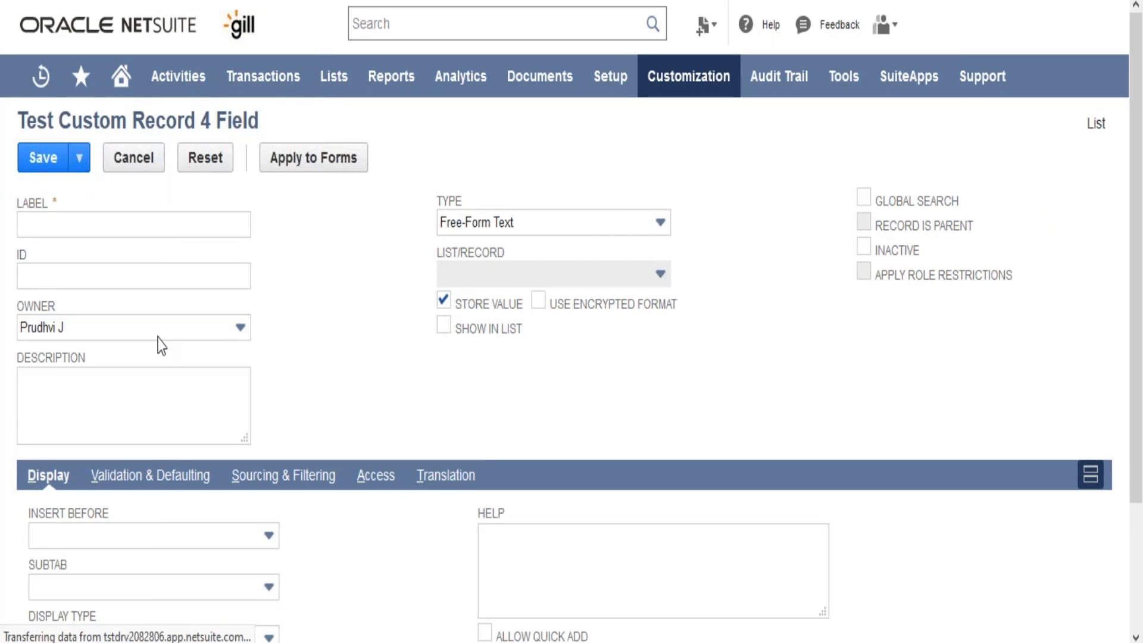
# Step: Label the new field "Field 2" and give it the ID _field2
pyautogui.click(171, 225)
pyautogui.write('F')
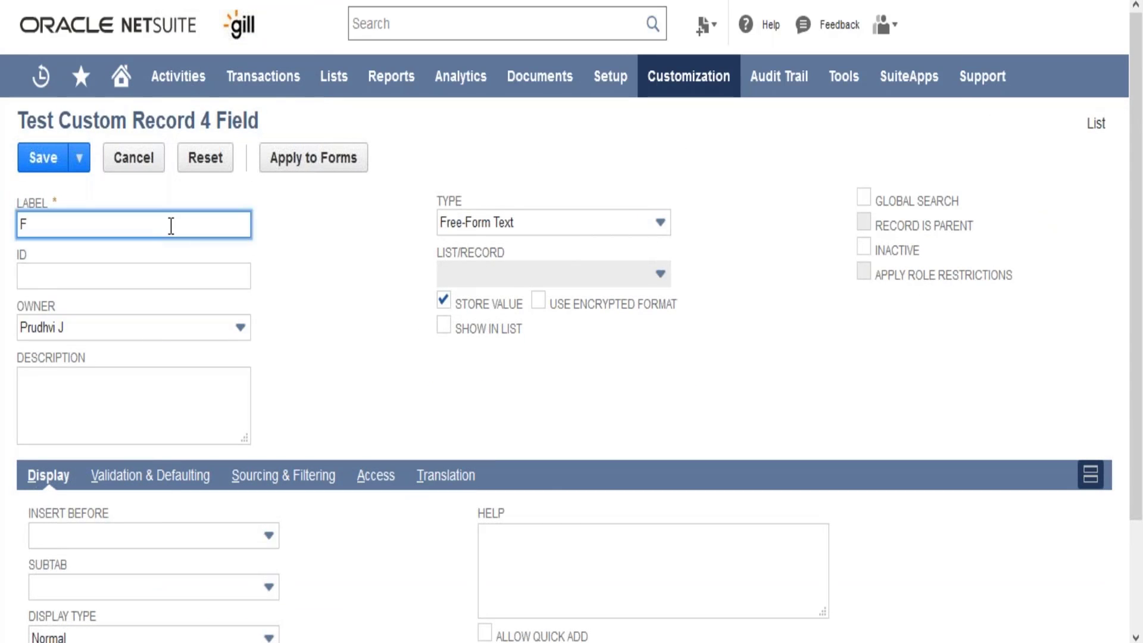
pyautogui.write('ield 2')
pyautogui.press('Tab')
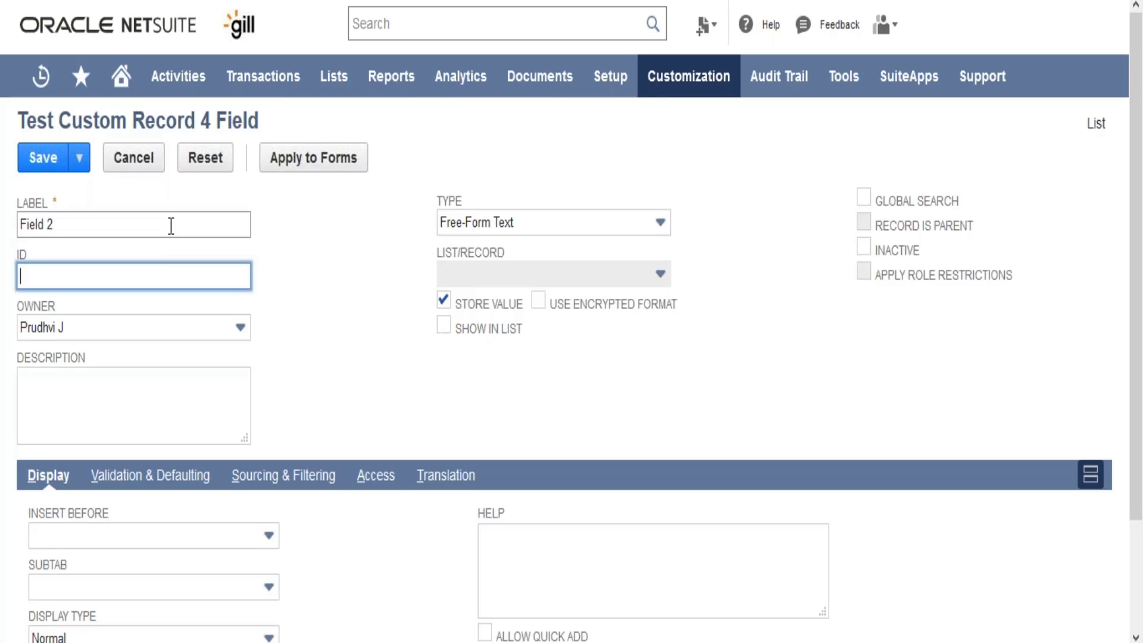
pyautogui.write('_field2')
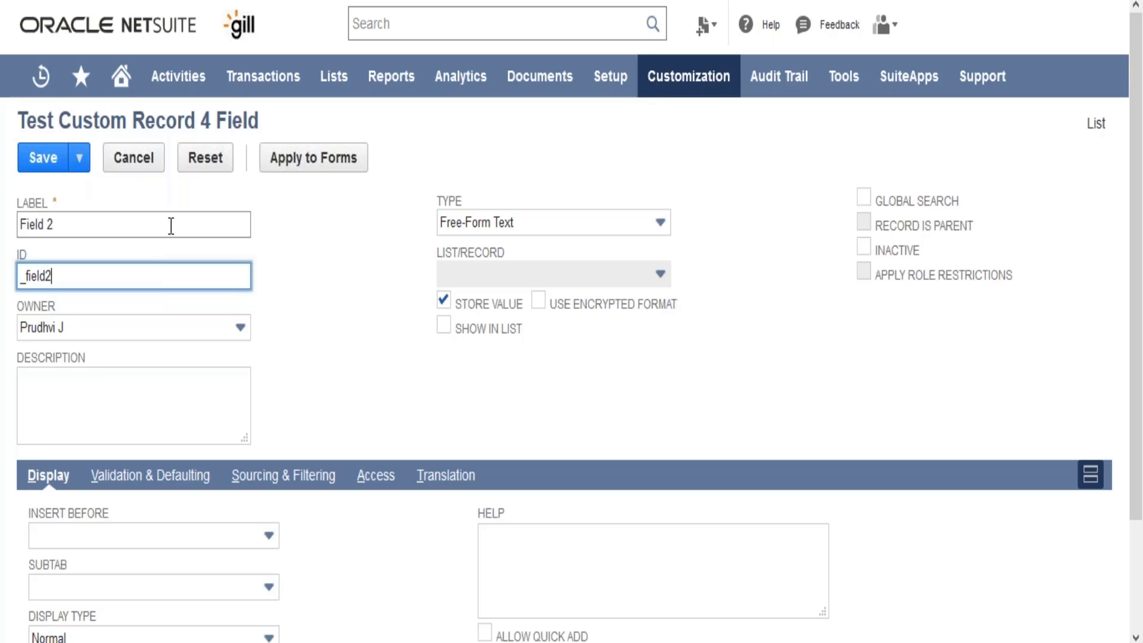
# Step: Set Field 2's type to Check Box, assign it to Subtab 1, and save the field
pyautogui.click(495, 229)
pyautogui.press('c')
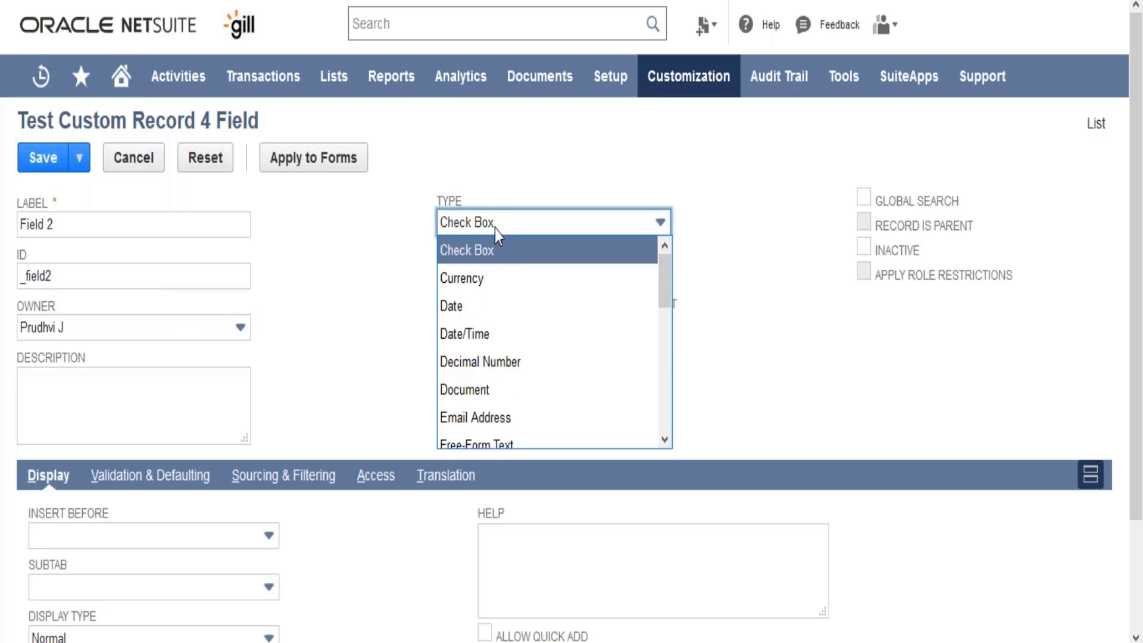
pyautogui.press('Tab')
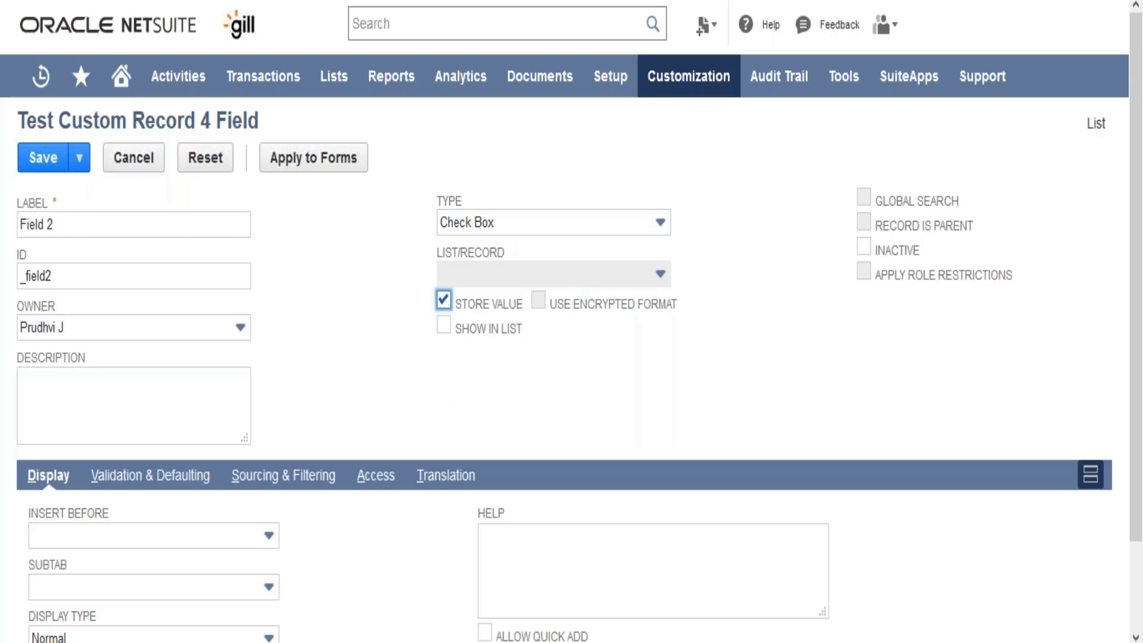
pyautogui.click(210, 592)
pyautogui.click(202, 559)
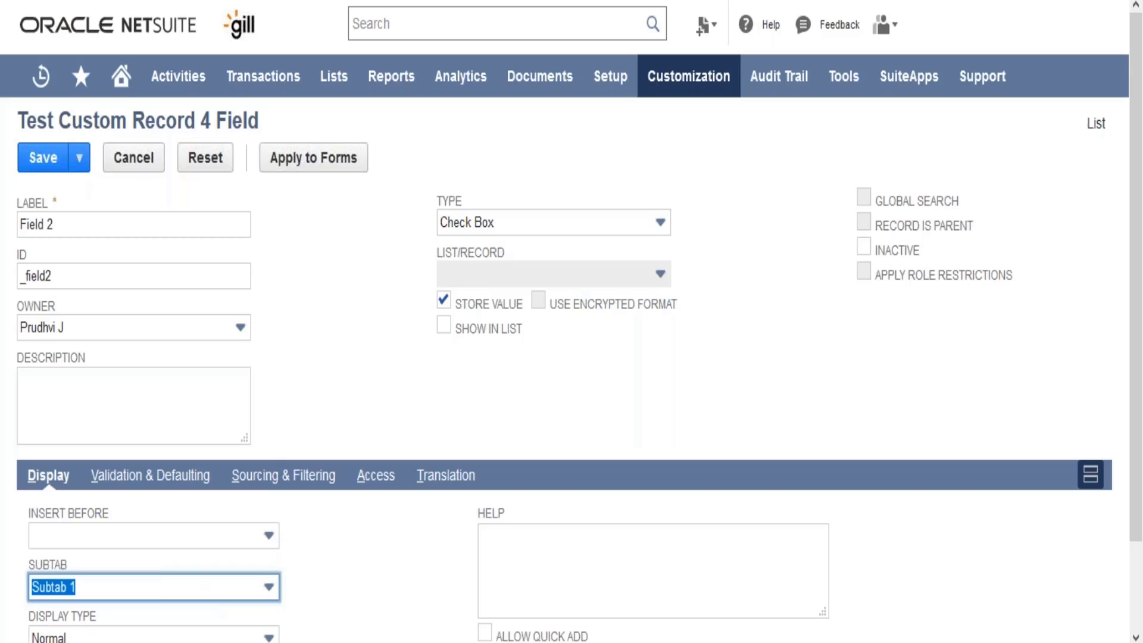
pyautogui.click(291, 422)
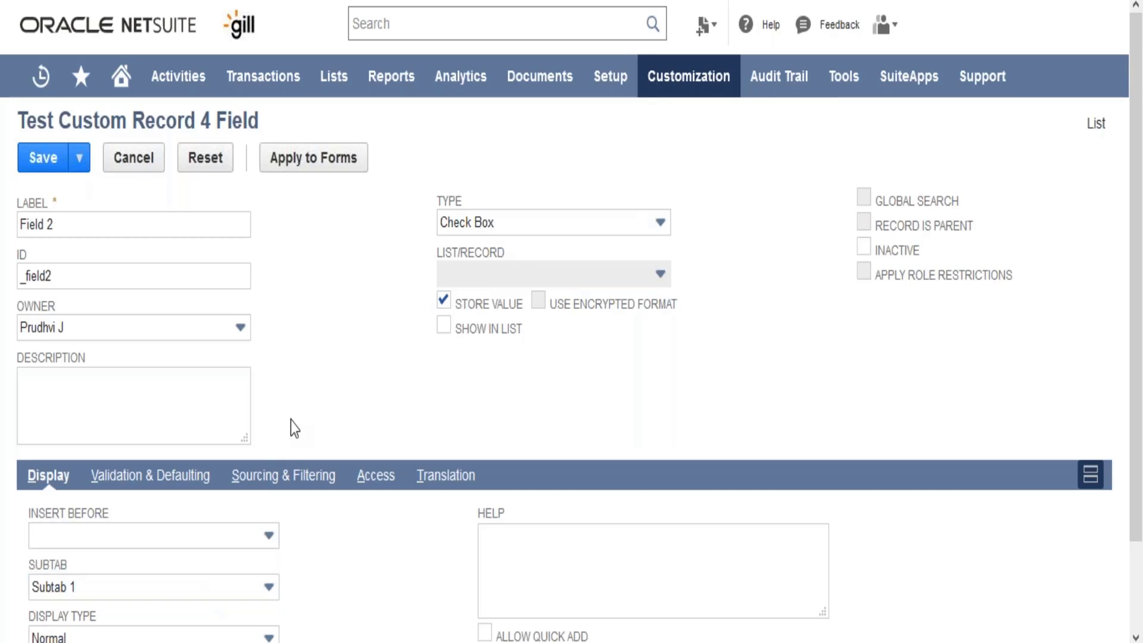
pyautogui.click(29, 158)
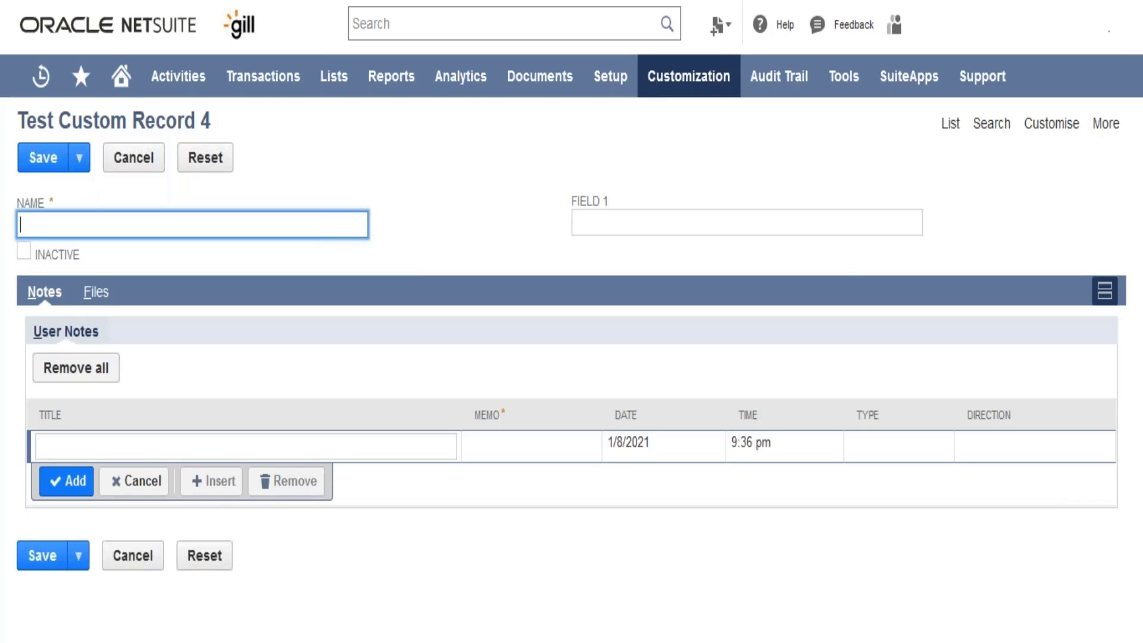
# Step: Reload the blank entry form and compare its Subtab 1, Notes and Files subtabs with the record type's subtab list and Show Notes setting
pyautogui.hotkey('alt', 'Left')
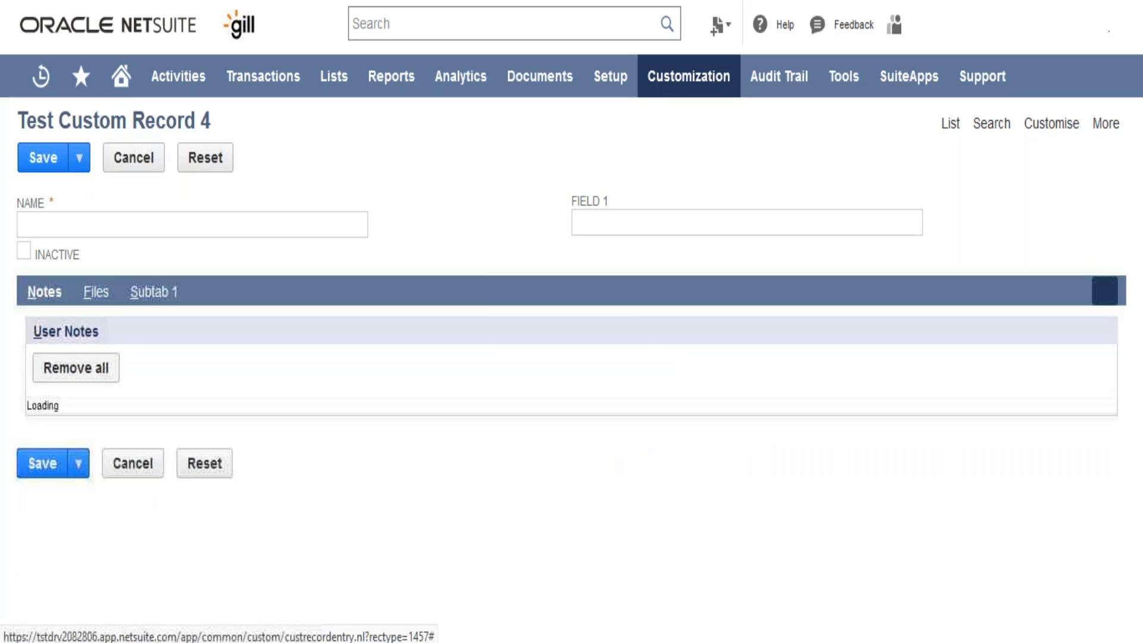
pyautogui.click(141, 295)
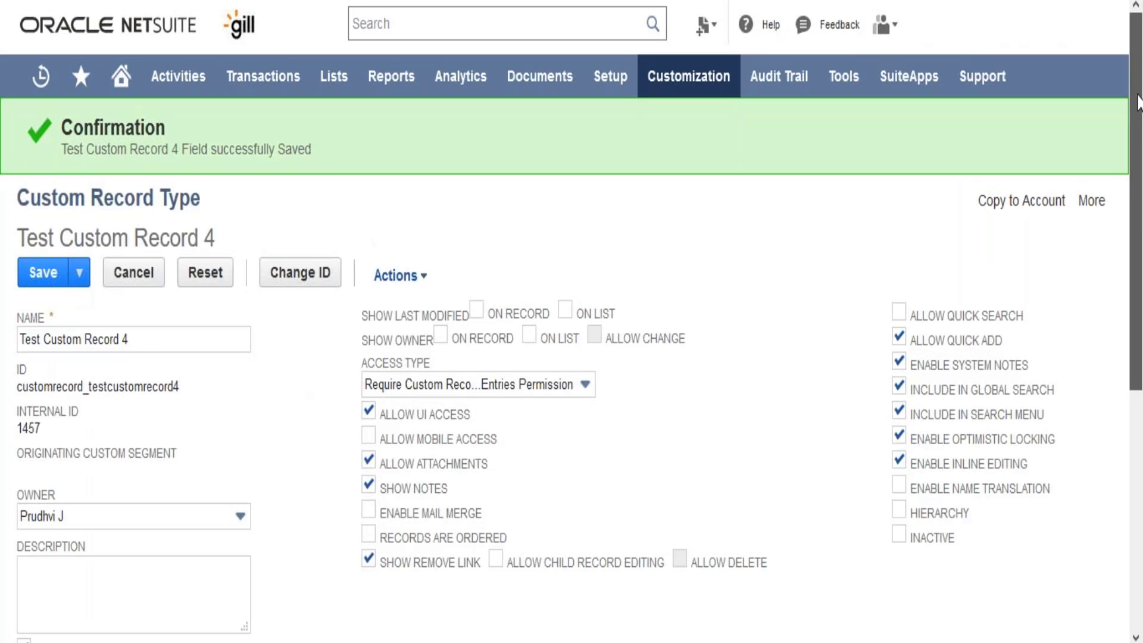
pyautogui.scroll(-5, 1139, 101)
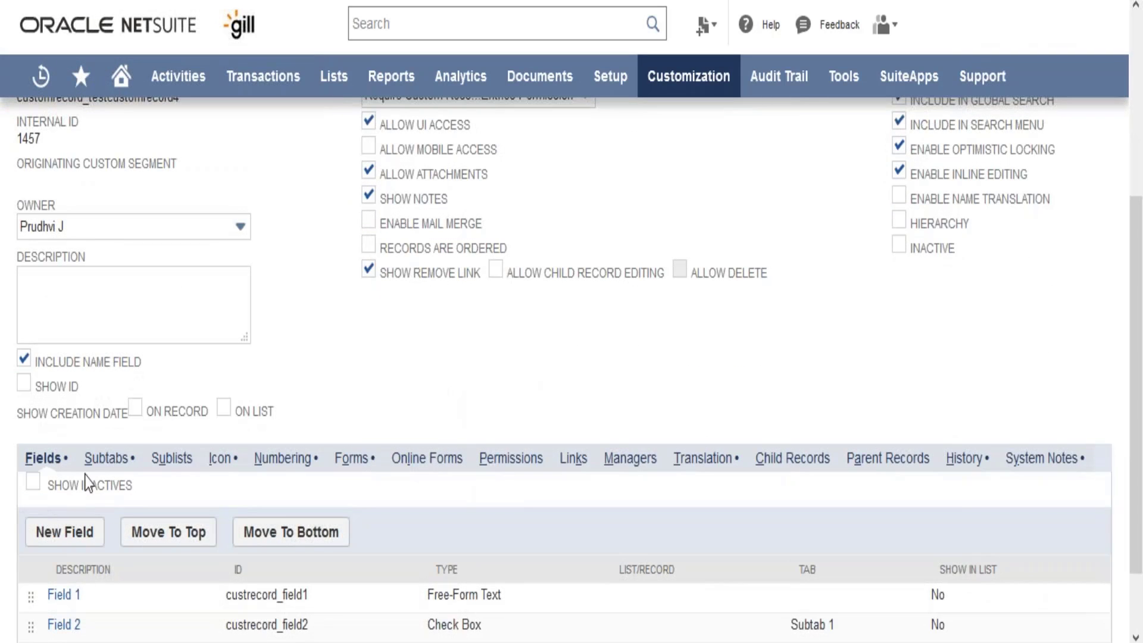
pyautogui.click(104, 458)
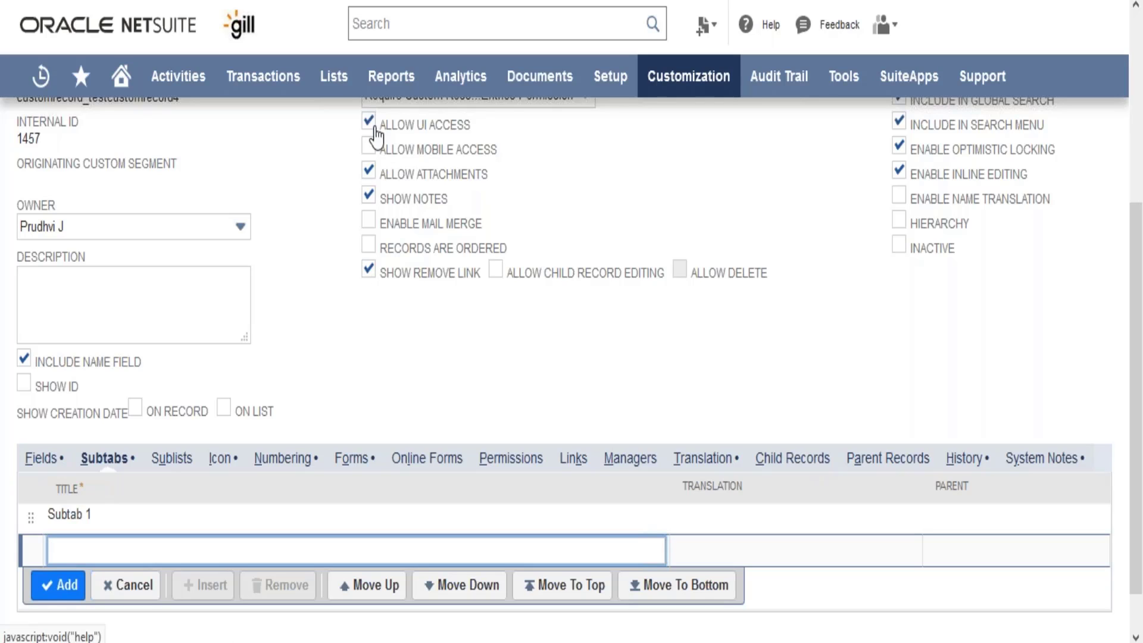
pyautogui.click(369, 191)
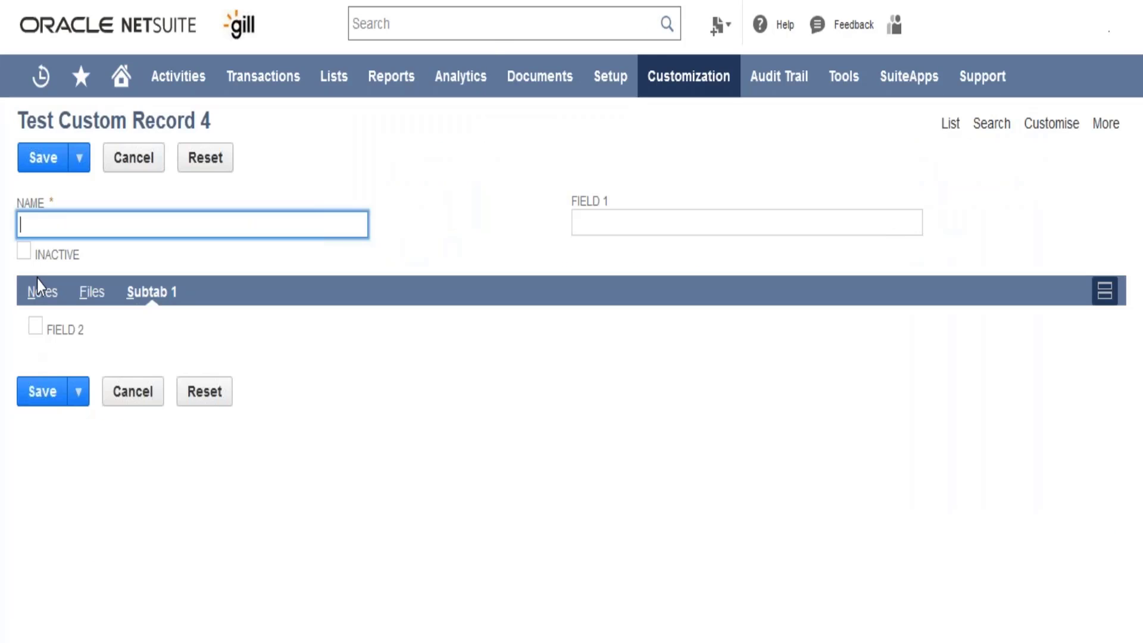
pyautogui.click(40, 290)
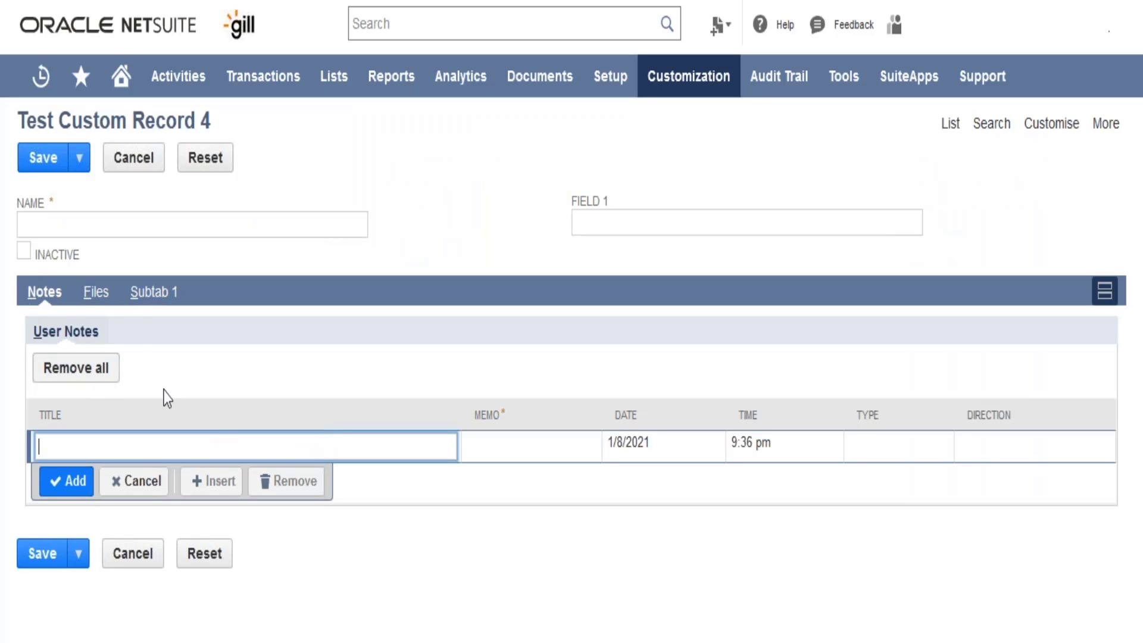
pyautogui.click(95, 295)
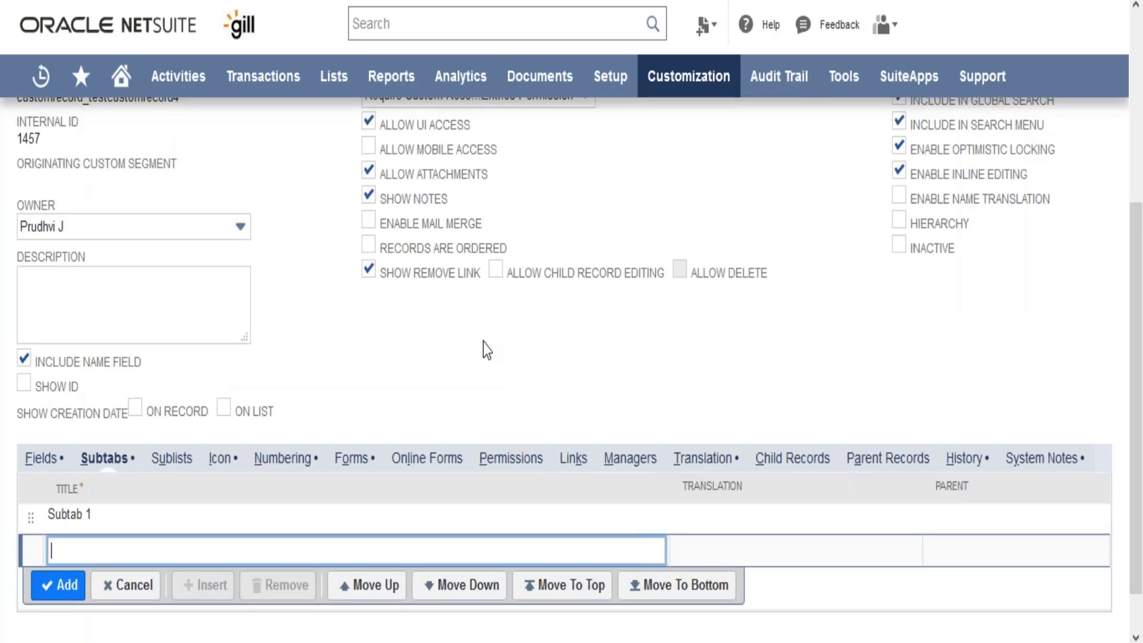
# Step: Select the Open Sales Orders saved search for a new sublist on the record type
pyautogui.click(487, 350)
pyautogui.scroll(3, 485, 349)
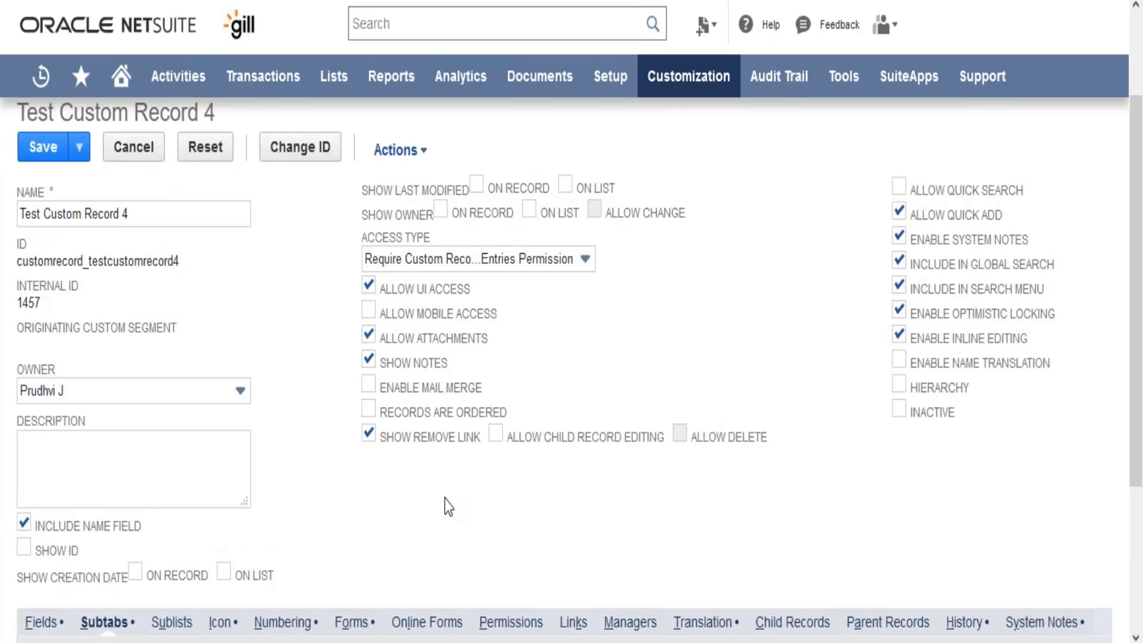
pyautogui.scroll(-4, 448, 507)
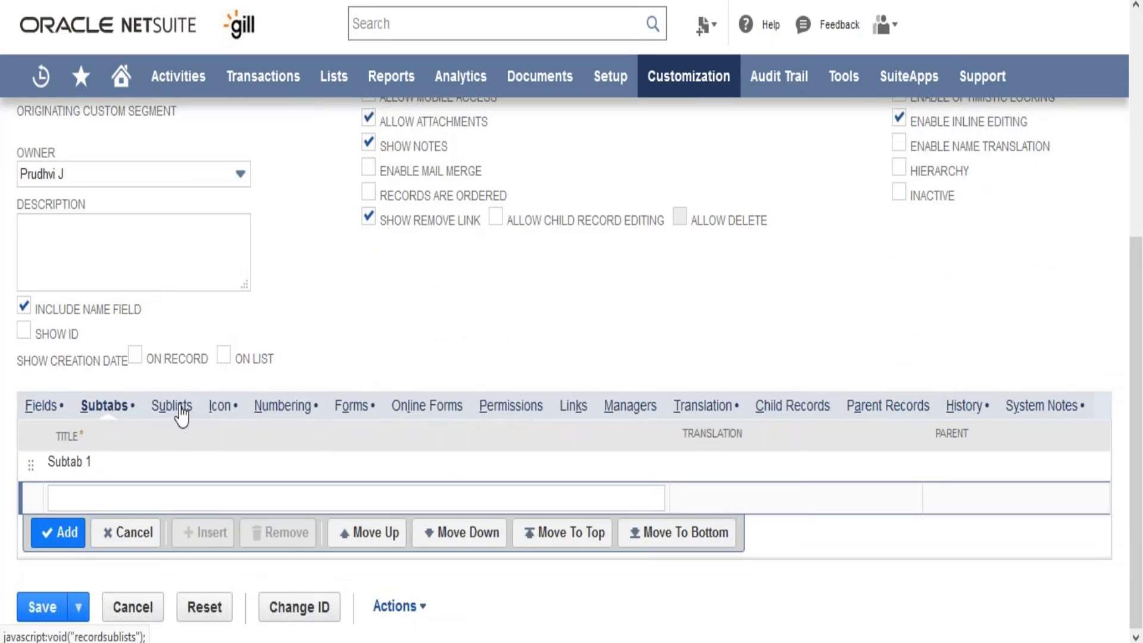
pyautogui.click(178, 410)
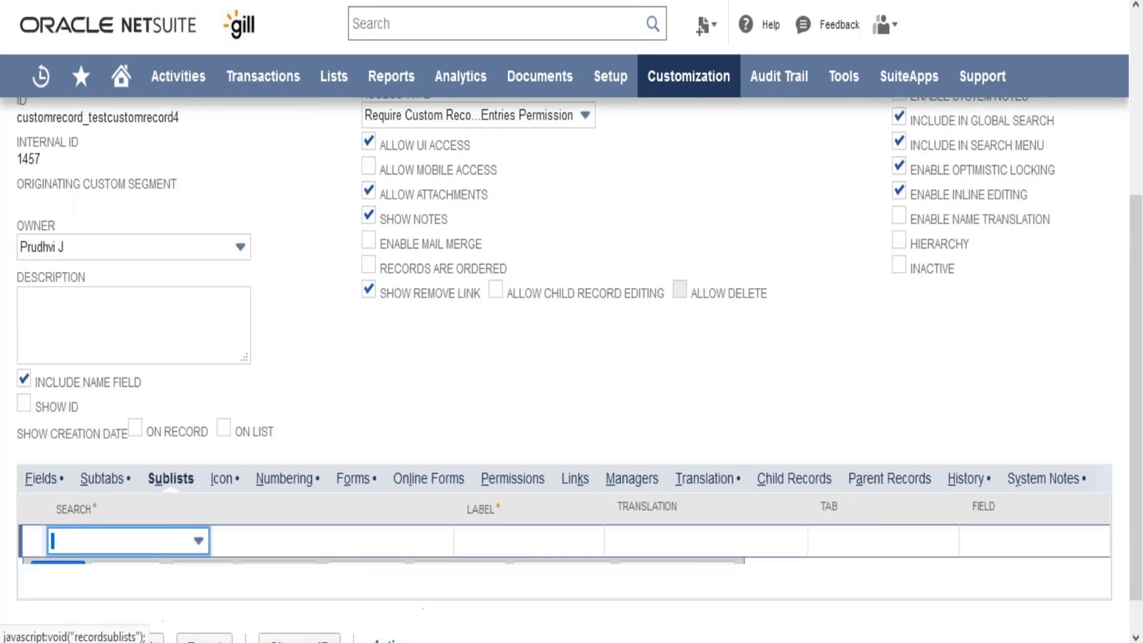
pyautogui.click(167, 543)
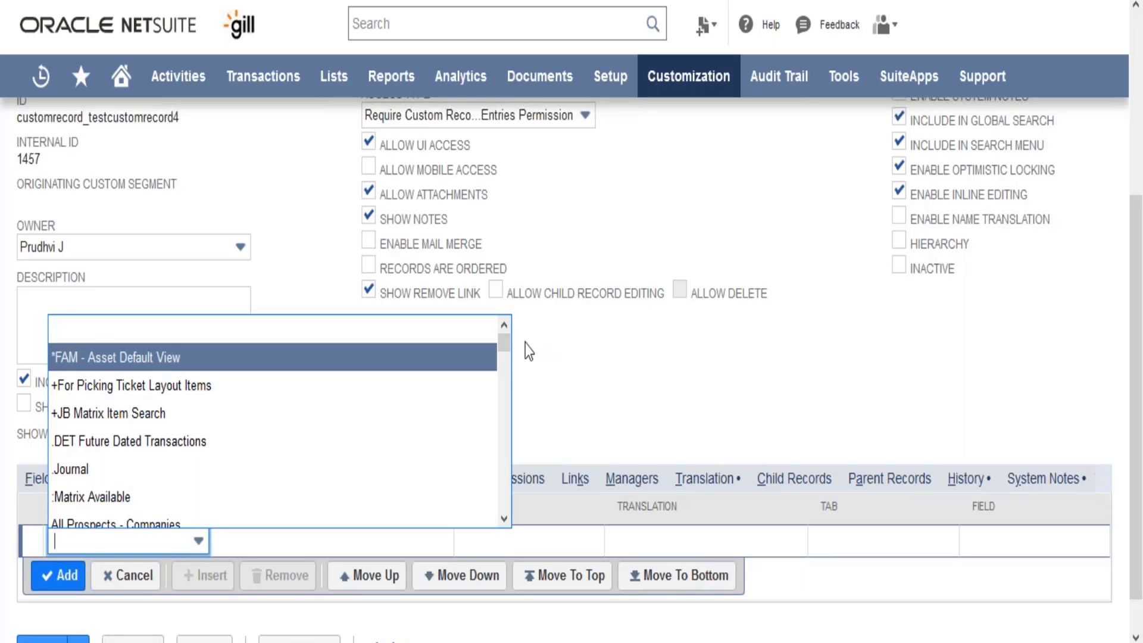
pyautogui.moveTo(505, 345); pyautogui.dragTo(515, 501)
pyautogui.moveTo(513, 459); pyautogui.dragTo(513, 427)
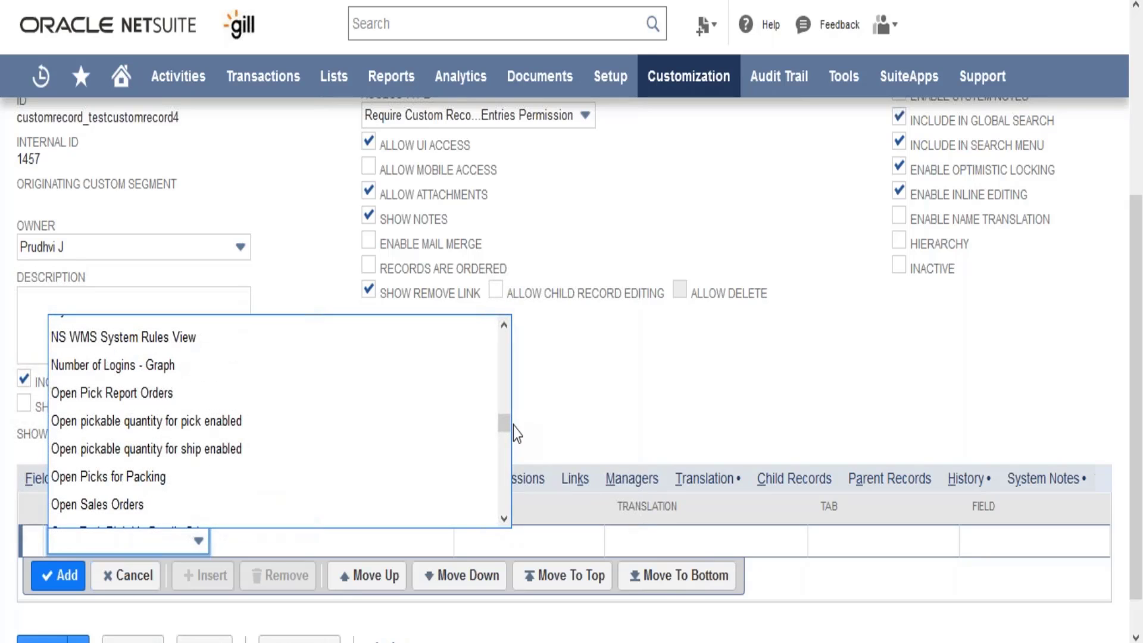
pyautogui.click(352, 506)
pyautogui.click(570, 401)
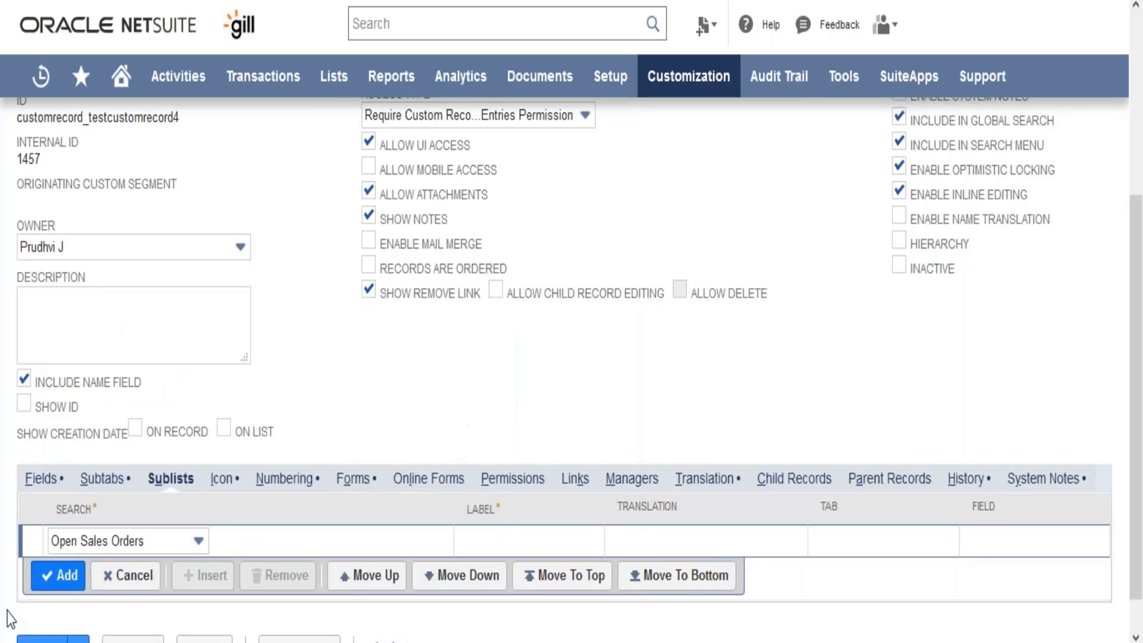
# Step: Label the Open Sales Orders sublist "Open Sales Order", add it to the record type, and save the record type
pyautogui.click(50, 589)
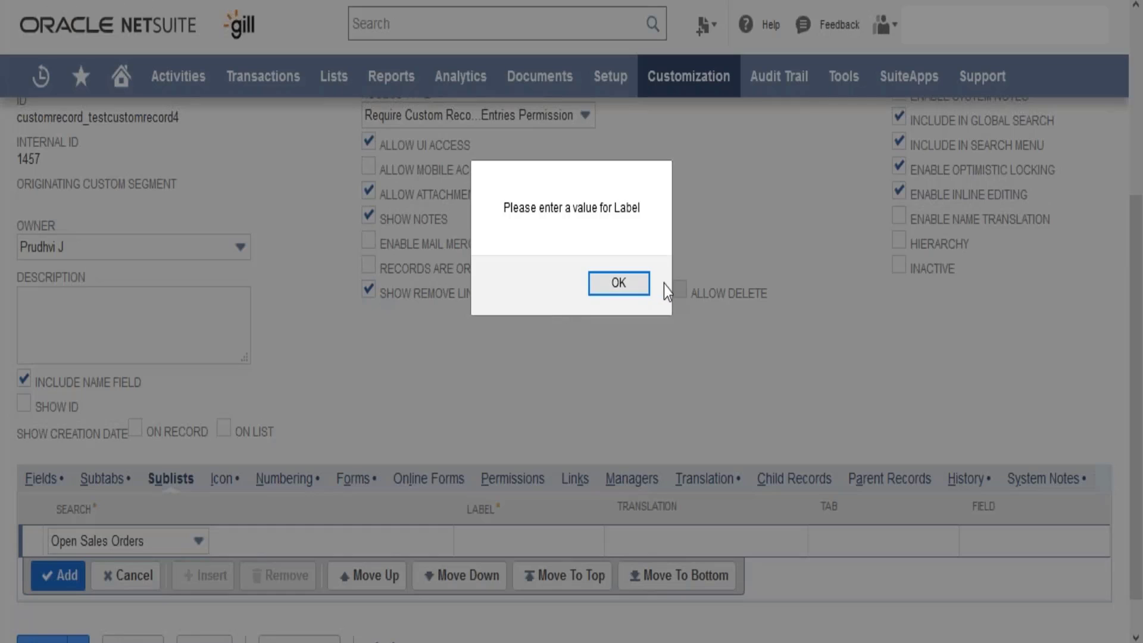
pyautogui.click(642, 284)
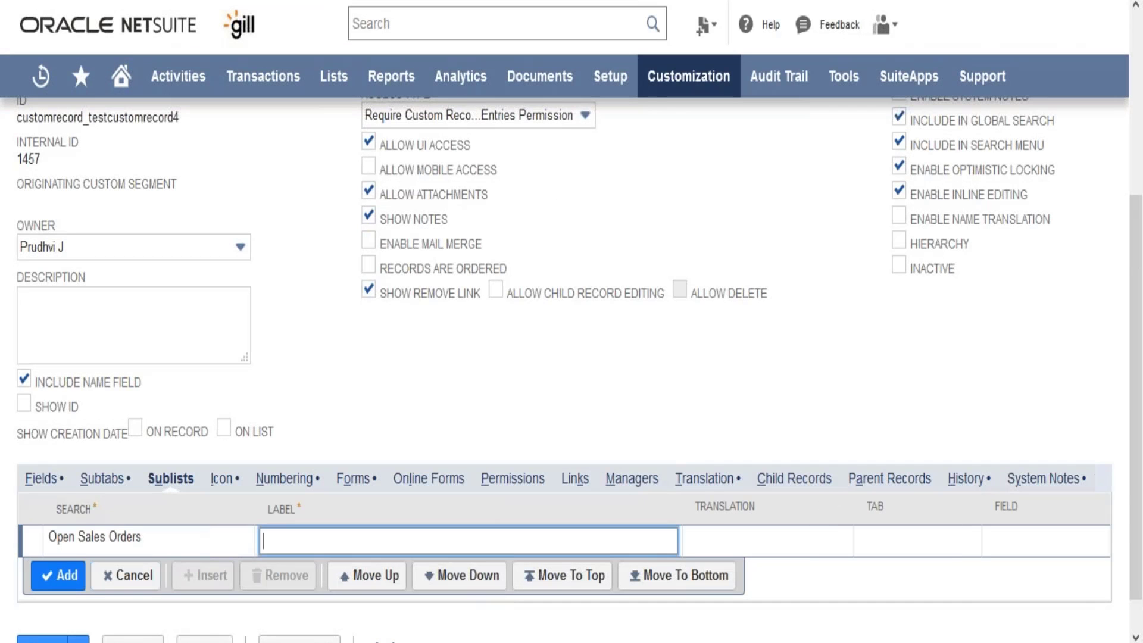
pyautogui.write('Open Sales Order')
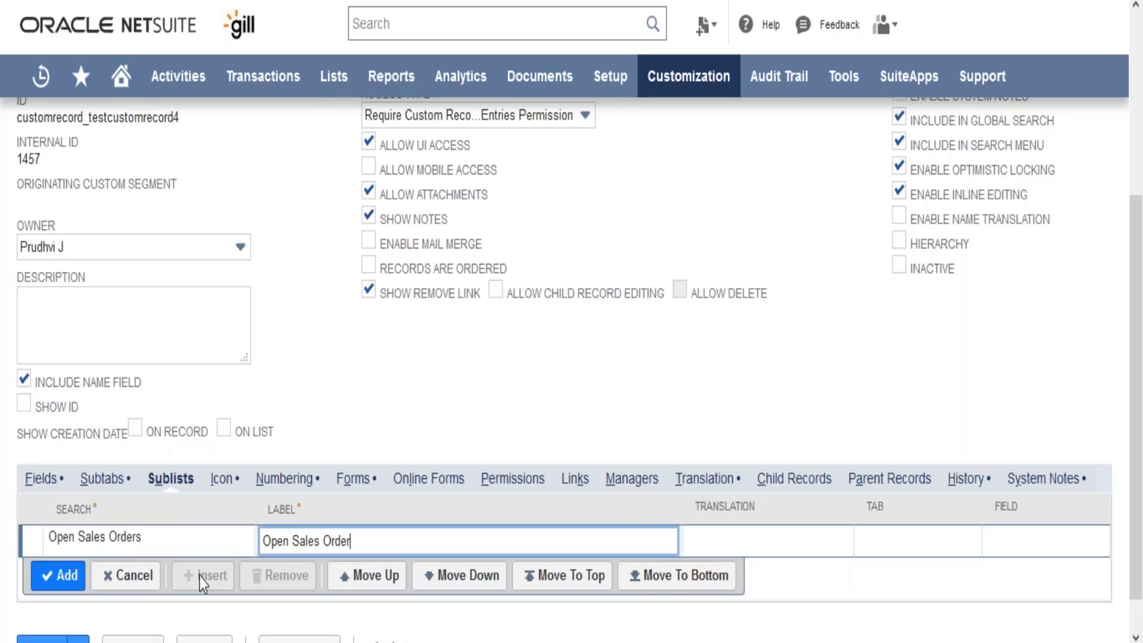
pyautogui.click(73, 579)
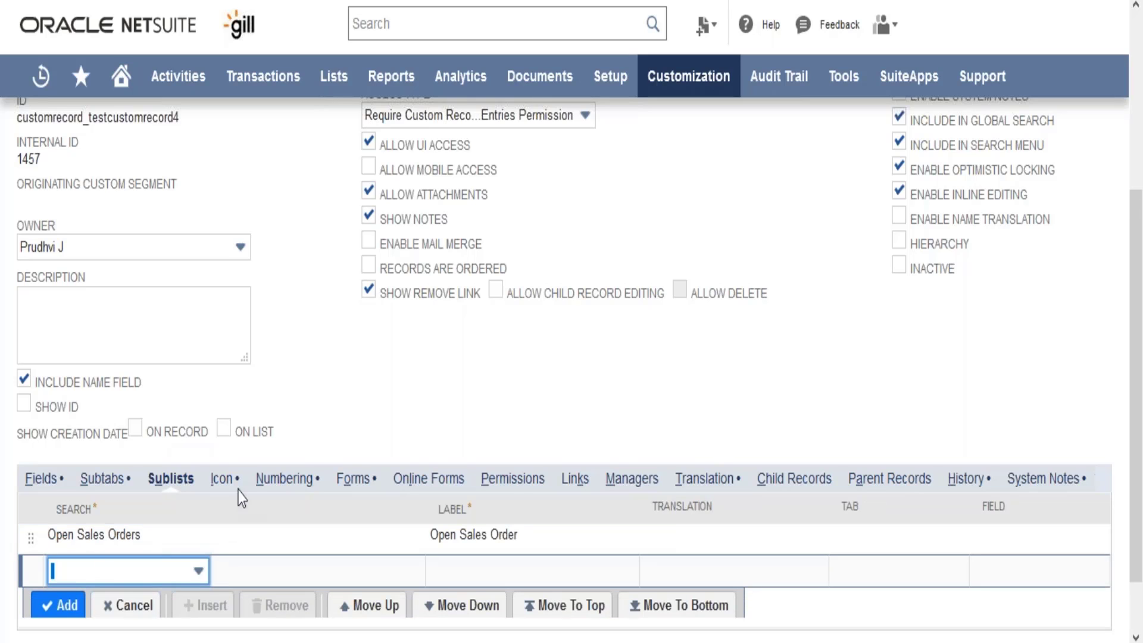
pyautogui.scroll(-1, 653, 462)
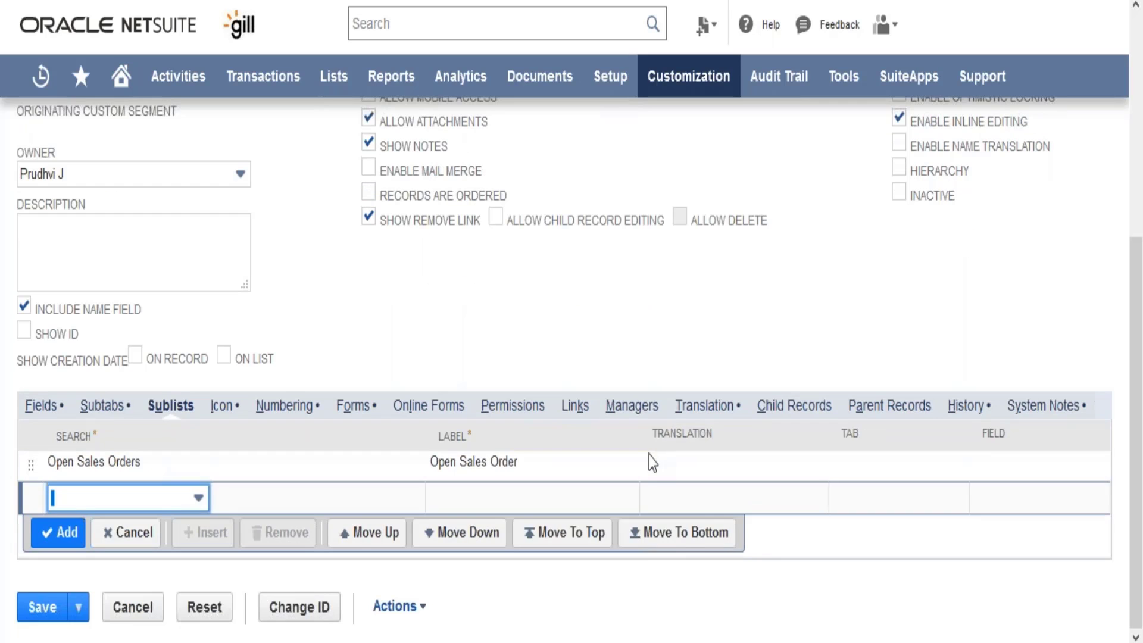
pyautogui.click(37, 606)
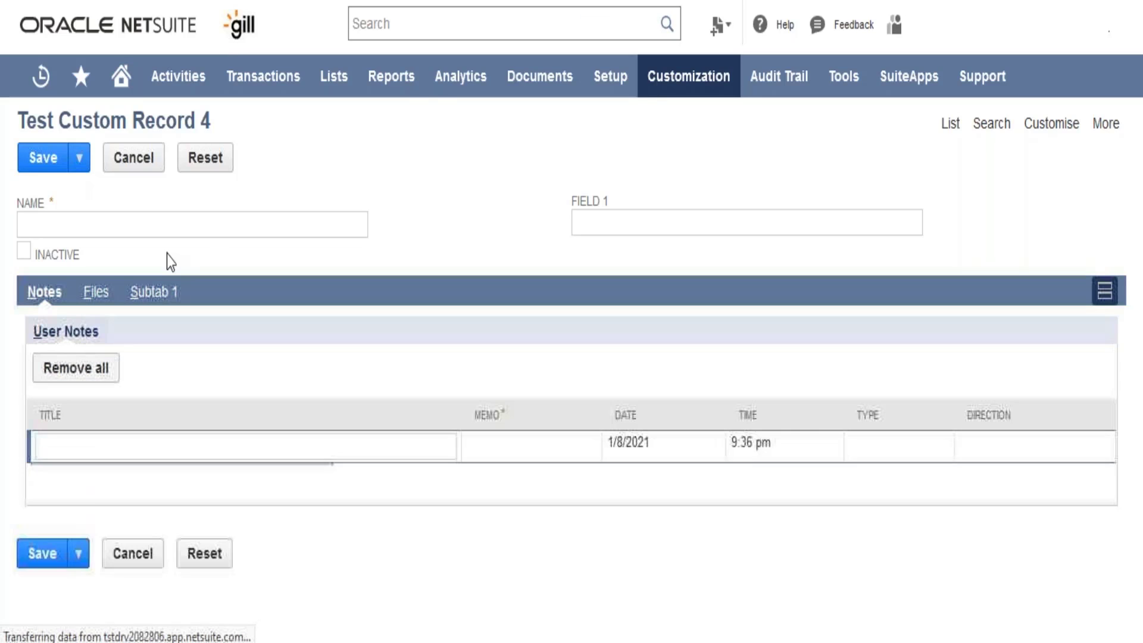
# Step: Examine Subtab 1 on the blank custom record form and the Accounting, Billing and Relationships sections of a sales order for sublist examples
pyautogui.click(150, 297)
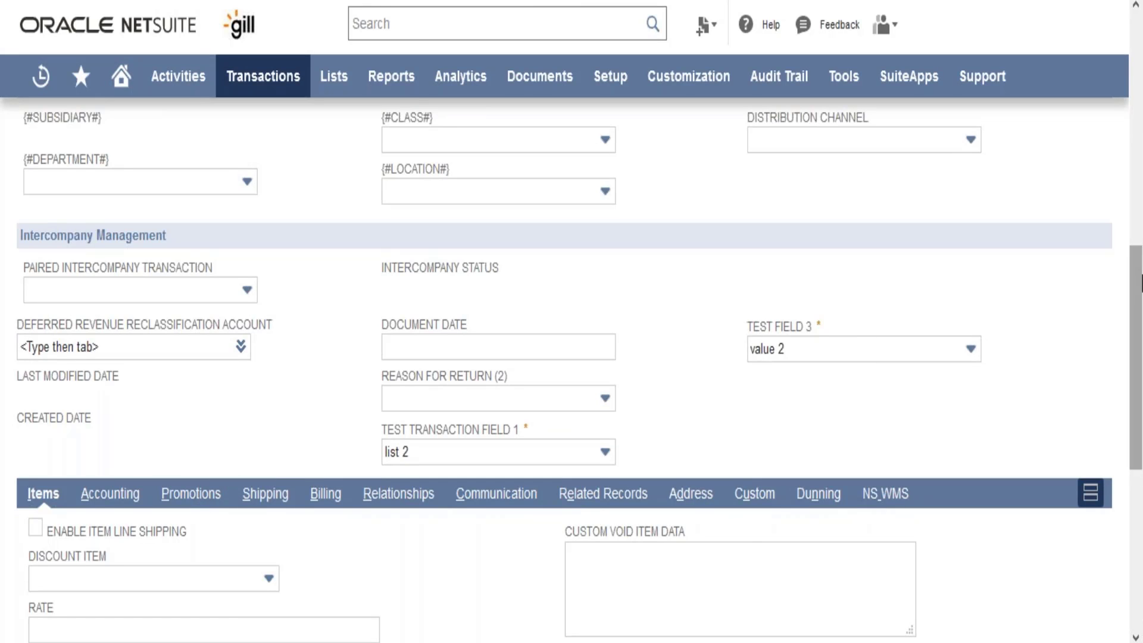
pyautogui.moveTo(1137, 287); pyautogui.dragTo(1139, 351)
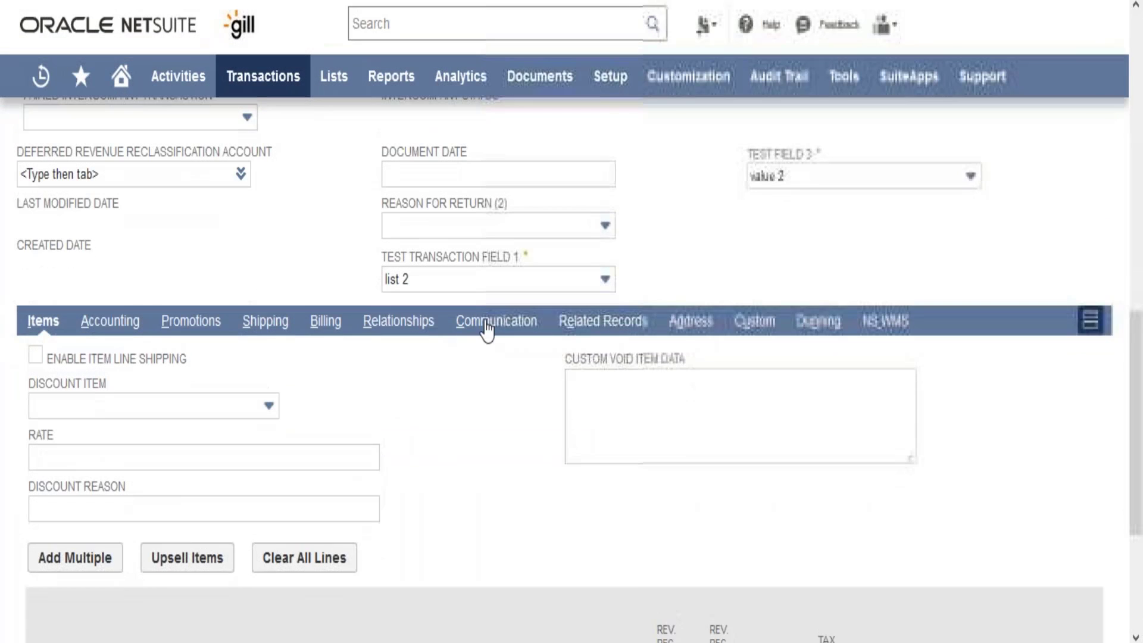
pyautogui.click(102, 331)
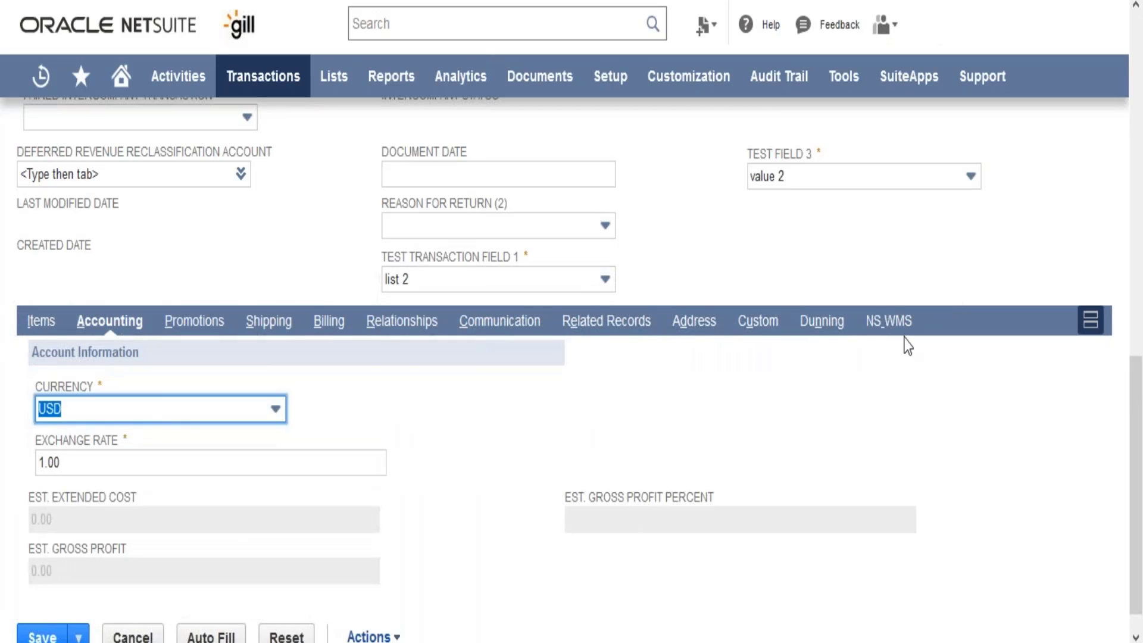
pyautogui.click(330, 325)
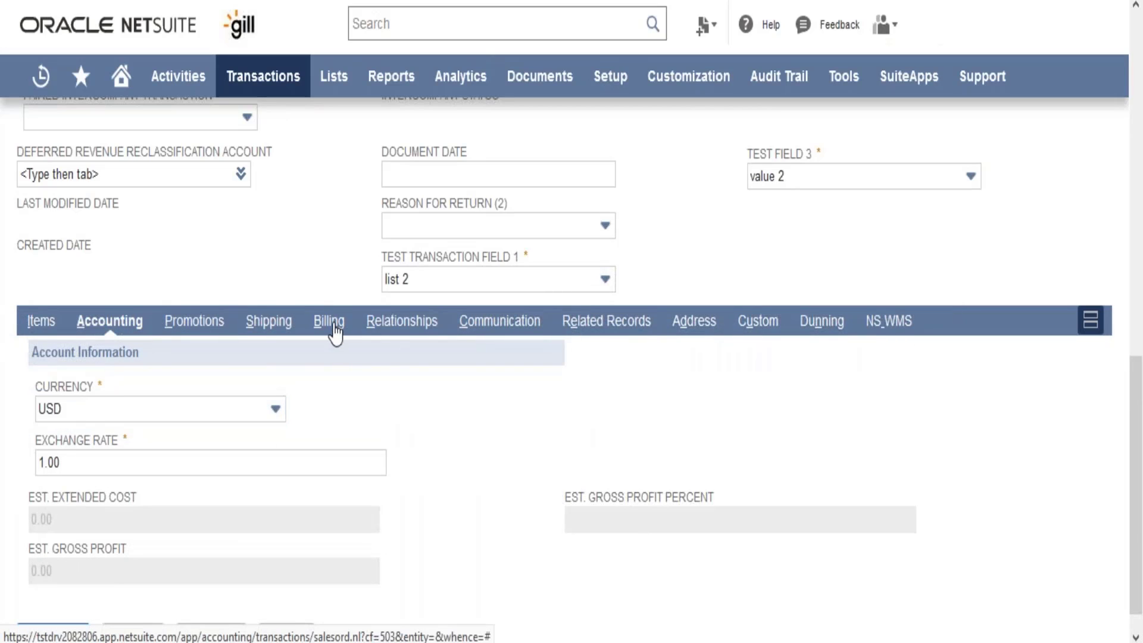
pyautogui.click(399, 470)
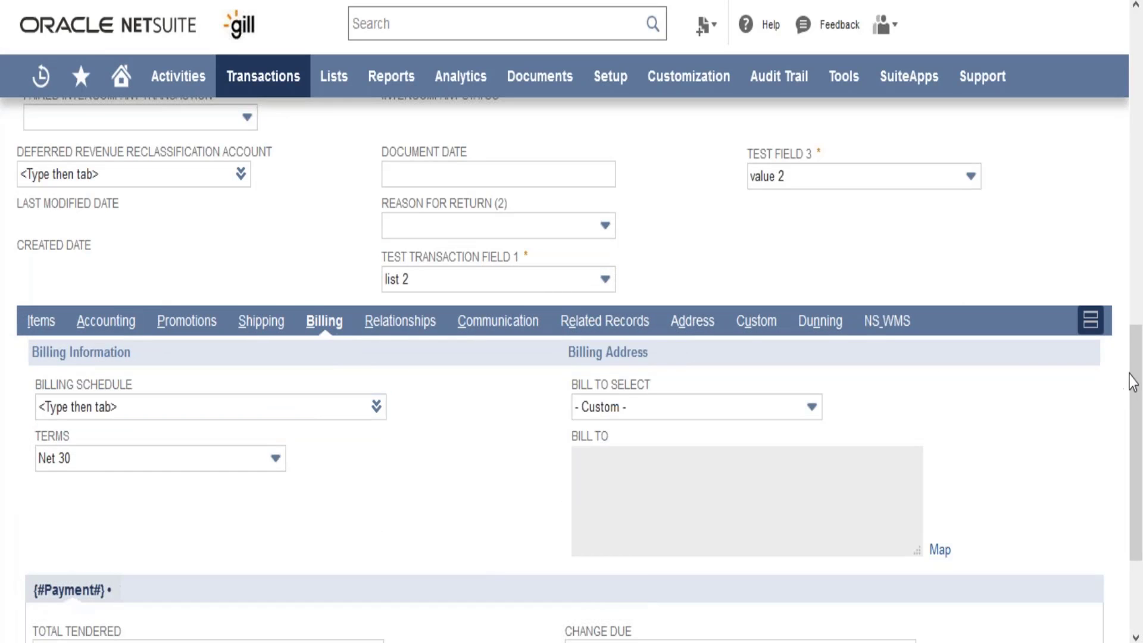
pyautogui.scroll(-2, 766, 417)
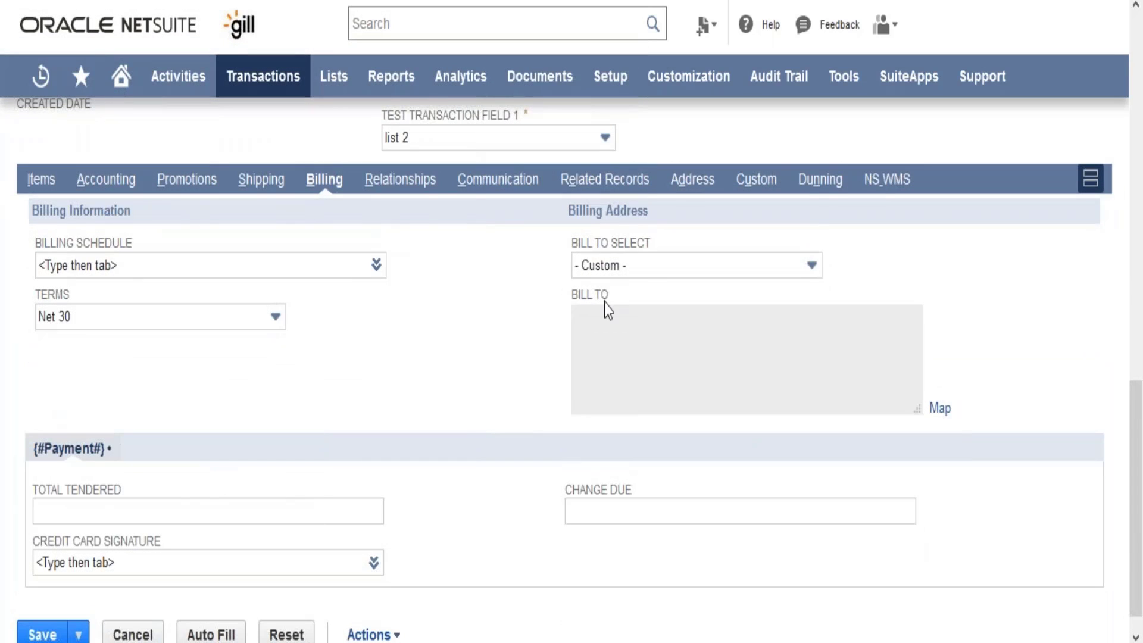
pyautogui.click(425, 192)
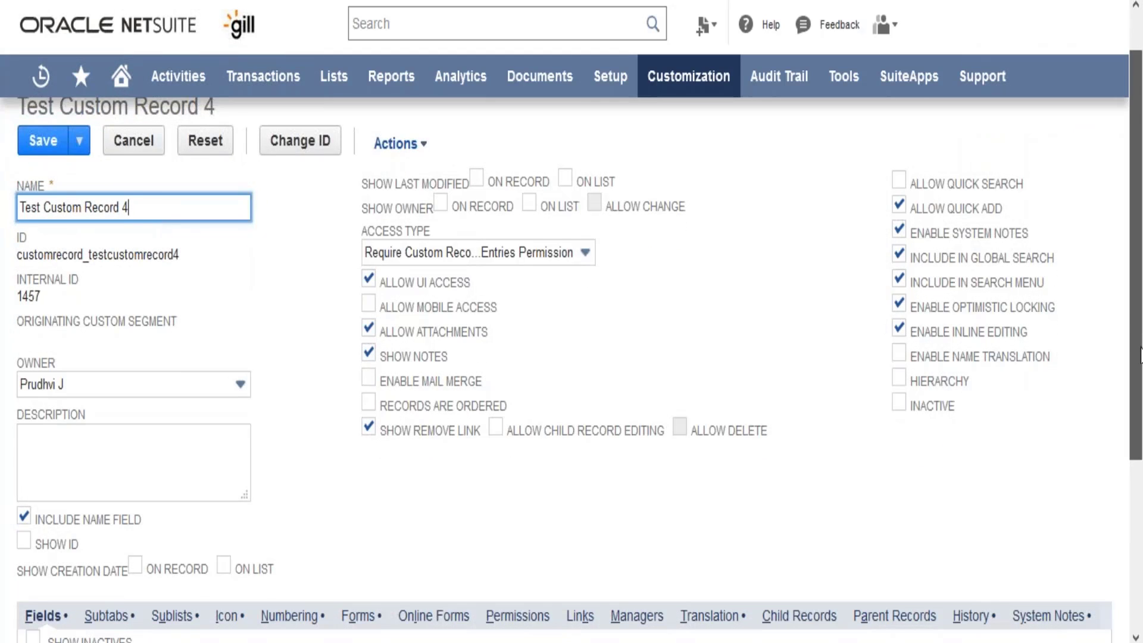
# Step: Review the record type's Icon and Numbering settings and compare the numbering options with the order number on a sales order
pyautogui.scroll(-2, 1141, 356)
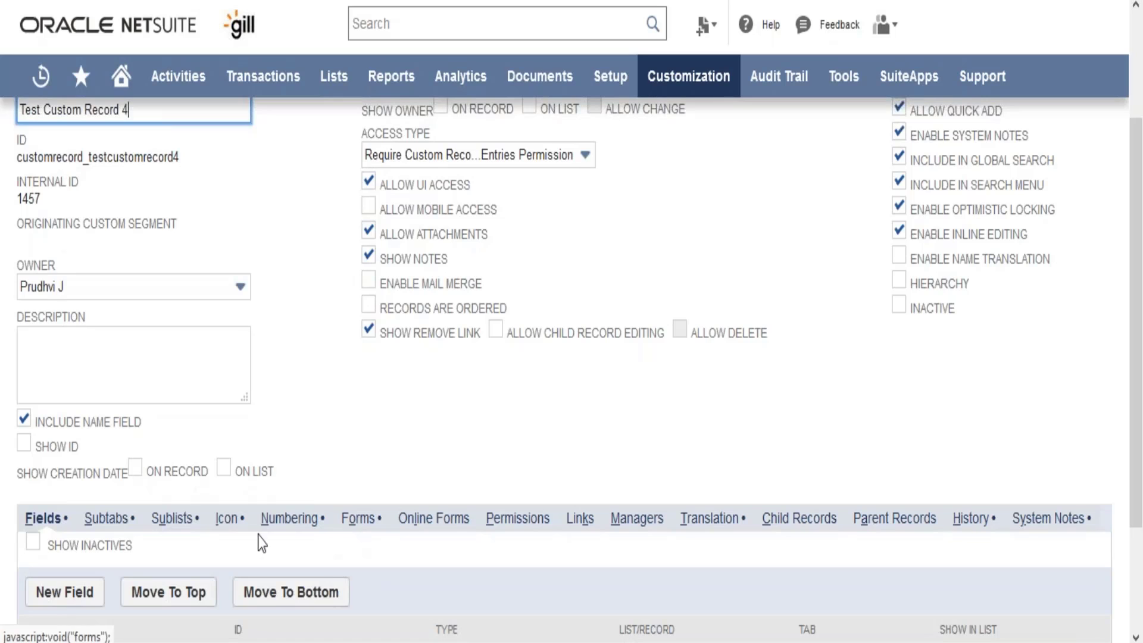
pyautogui.click(226, 519)
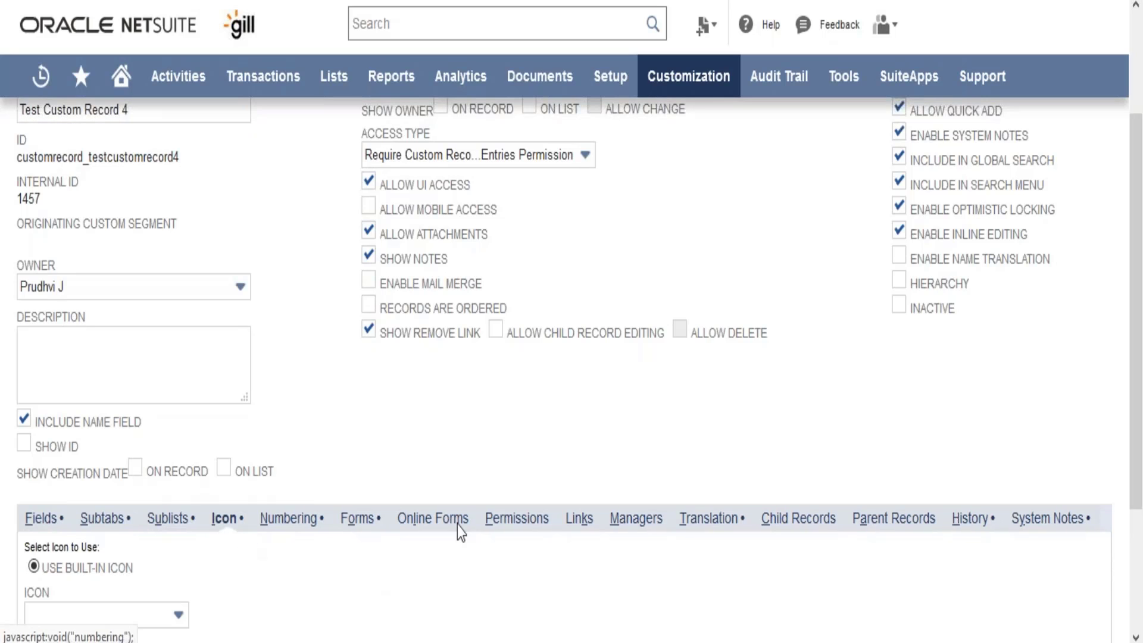
pyautogui.scroll(-2, 1140, 286)
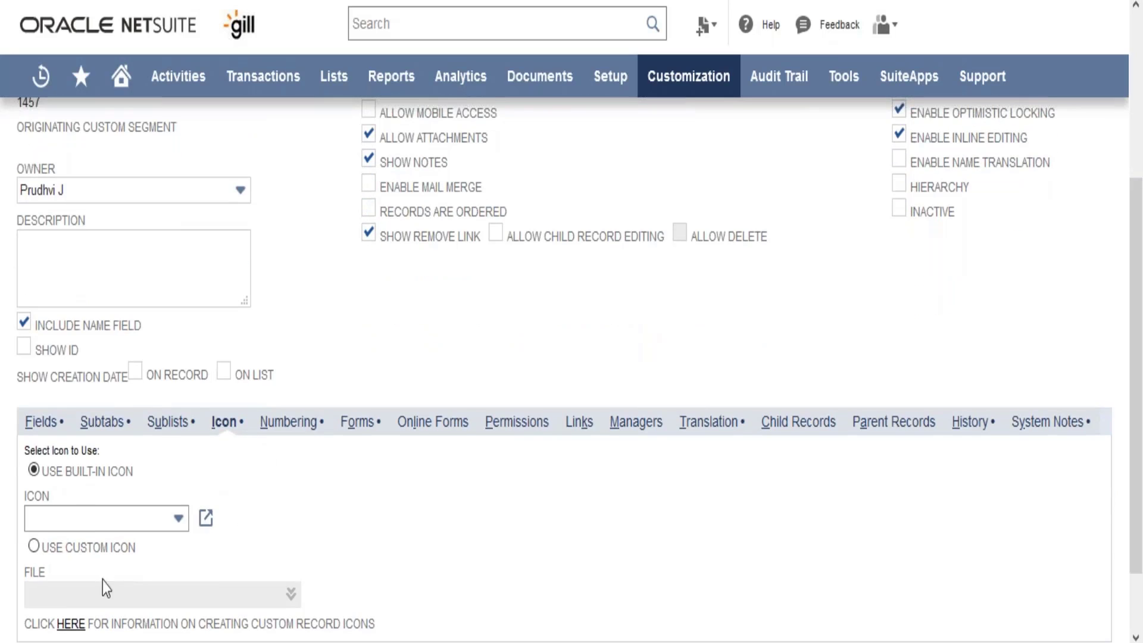
pyautogui.click(290, 424)
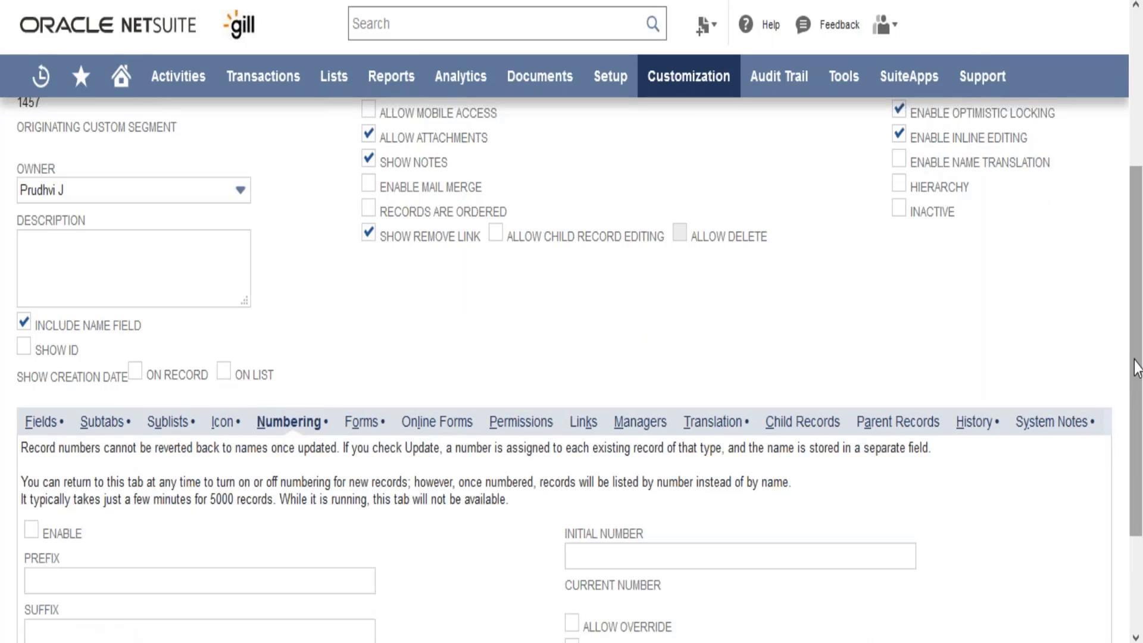
pyautogui.scroll(-3, 1137, 381)
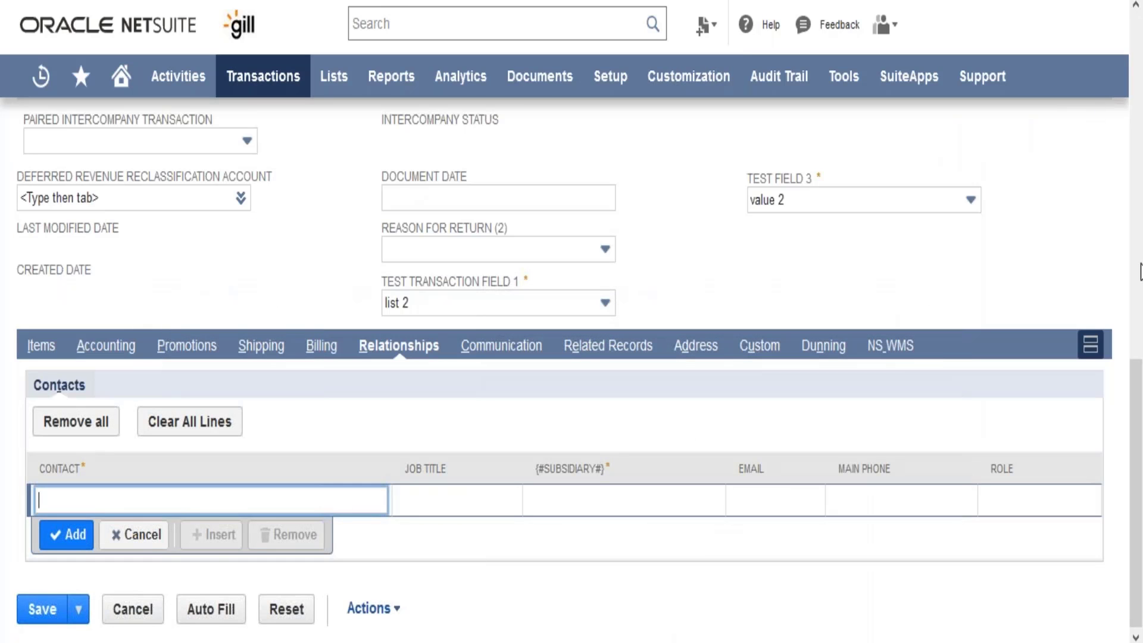
pyautogui.moveTo(1136, 458); pyautogui.dragTo(1138, 96)
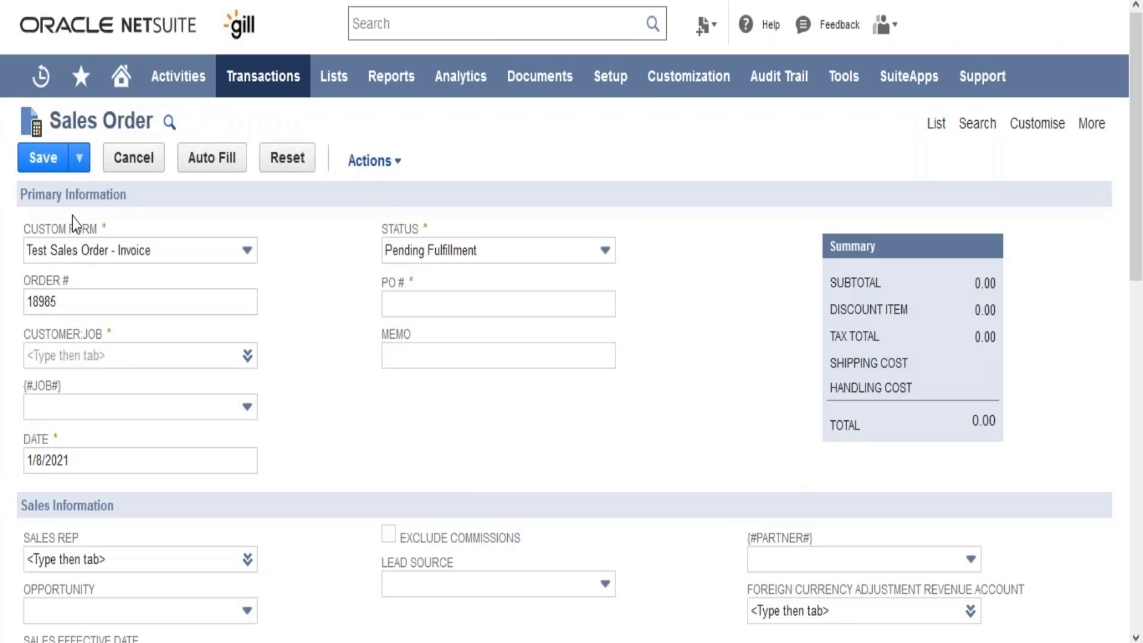
pyautogui.moveTo(70, 304); pyautogui.dragTo(25, 304)
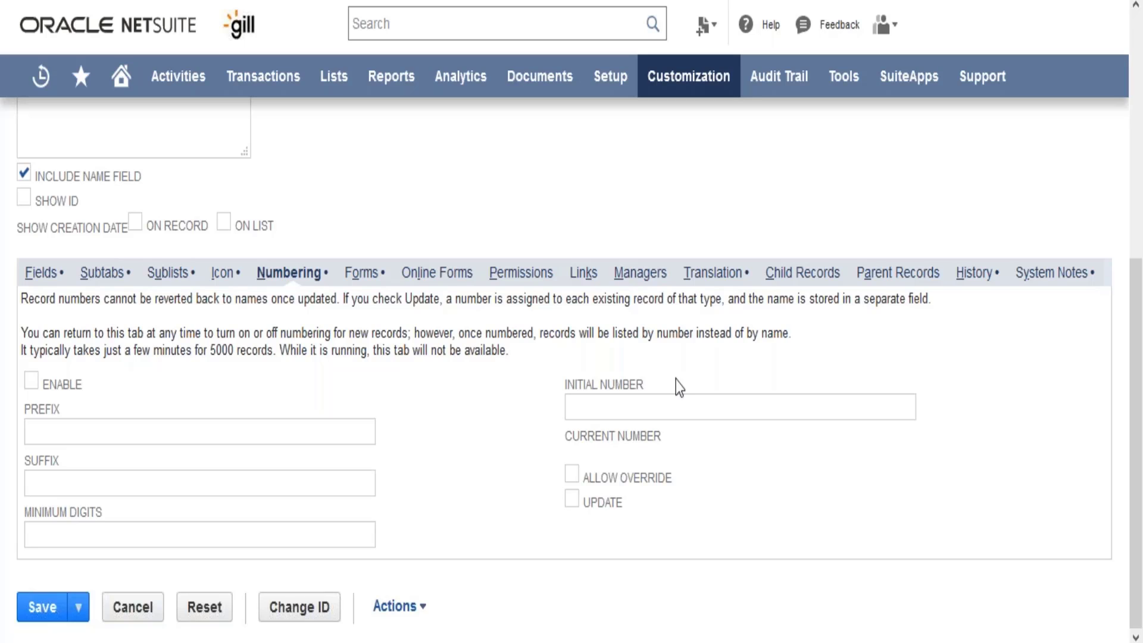
# Step: Review the record type's Forms and Online Forms settings and the role and level choices available under Permissions
pyautogui.click(360, 275)
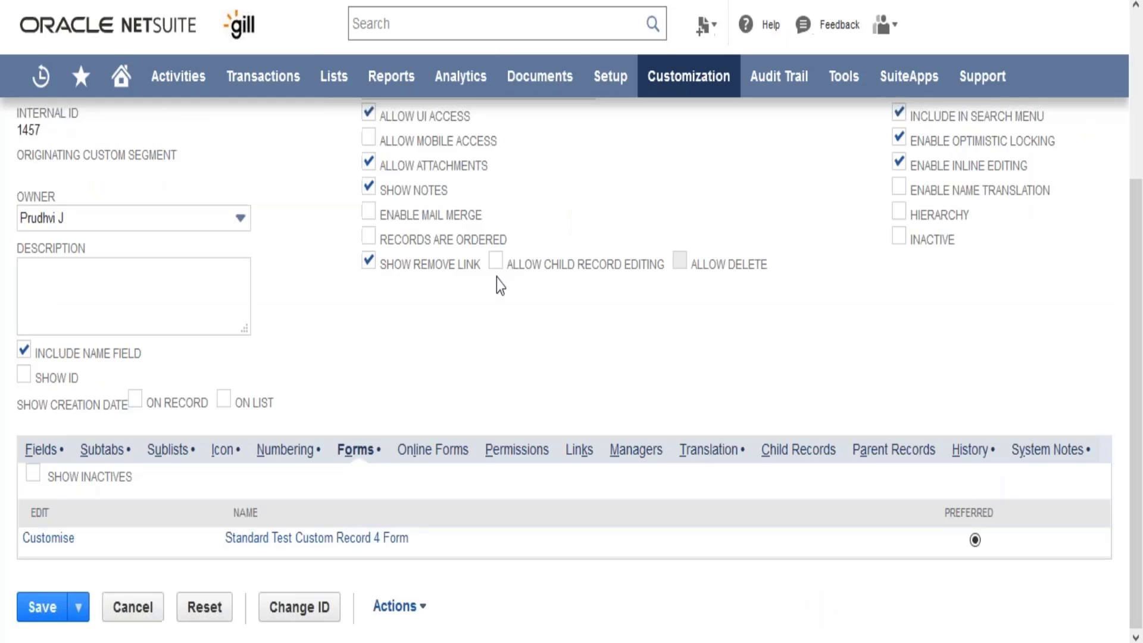
pyautogui.click(437, 457)
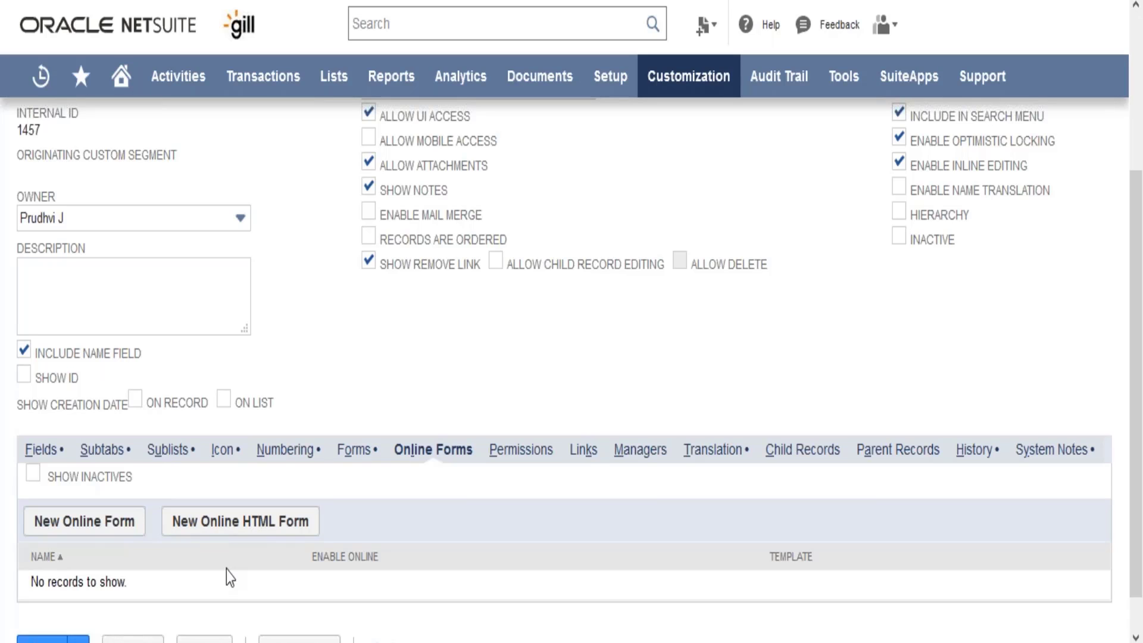
pyautogui.click(517, 461)
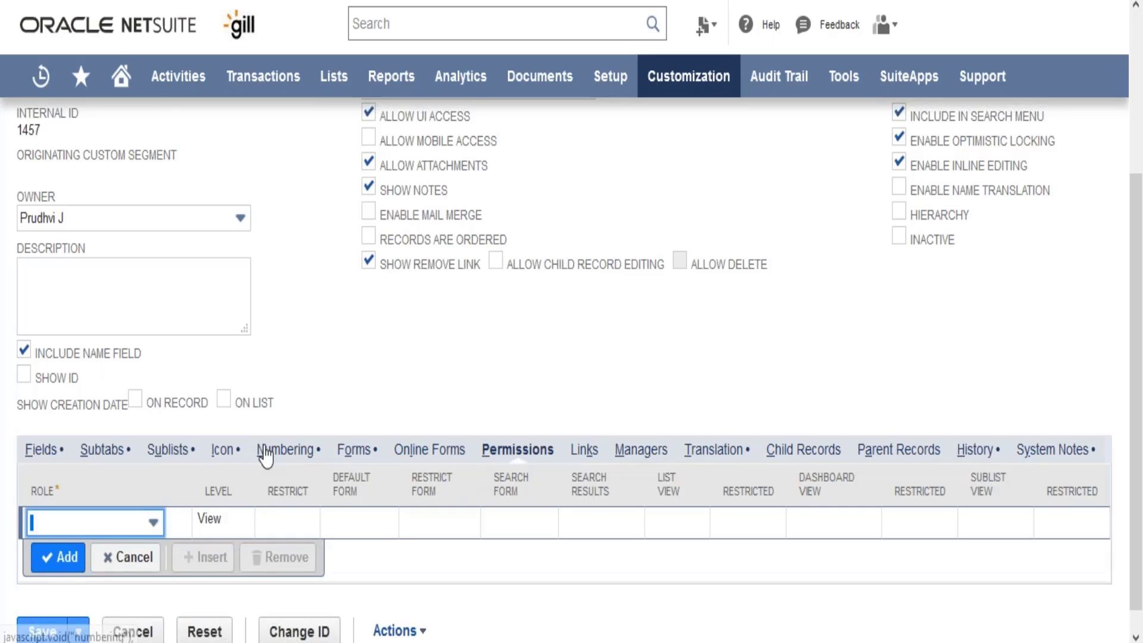
pyautogui.click(84, 525)
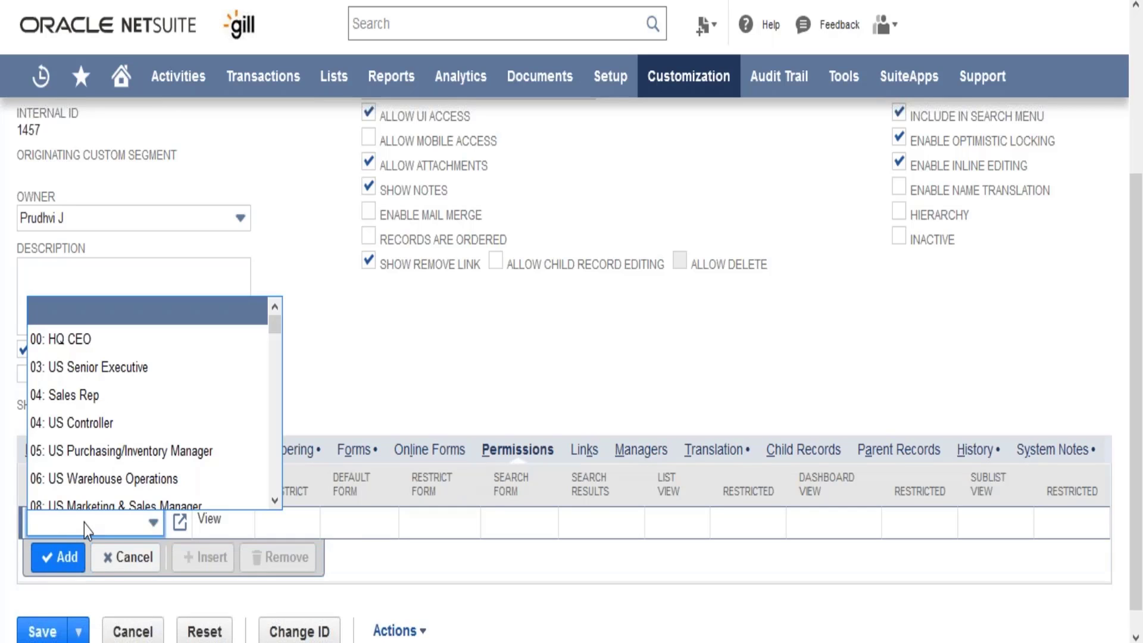
pyautogui.click(343, 526)
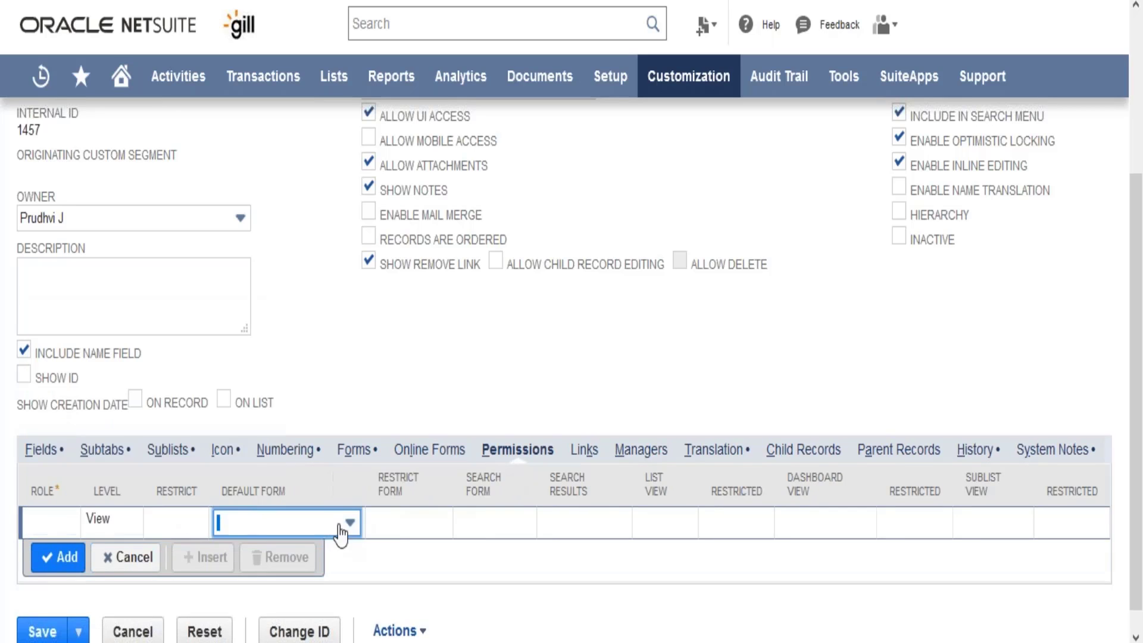
pyautogui.click(113, 520)
pyautogui.click(115, 523)
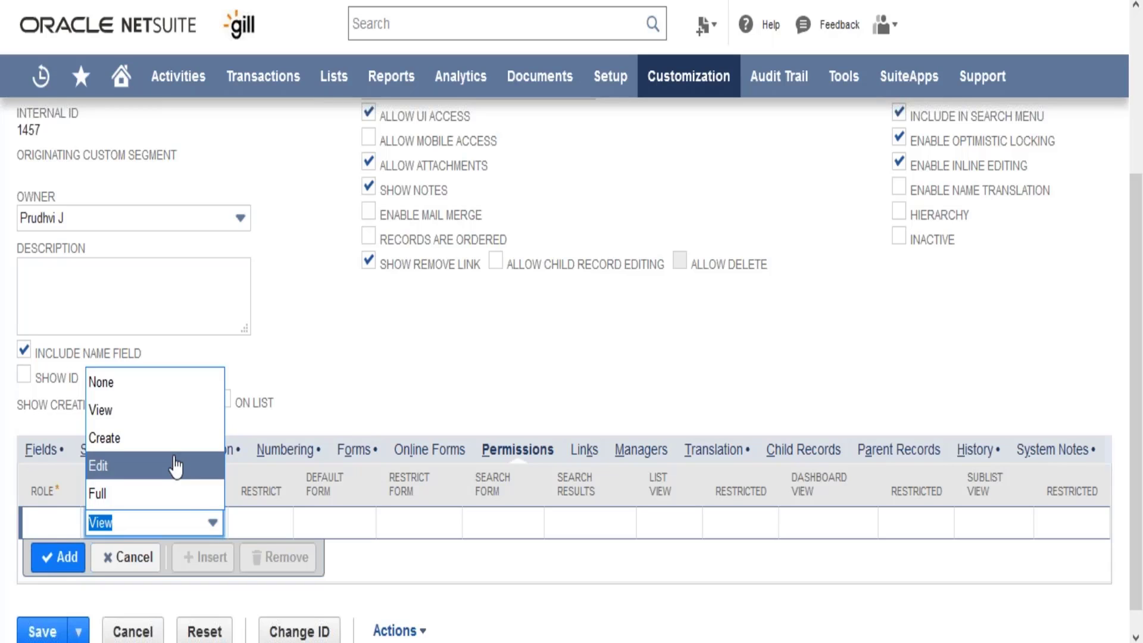
pyautogui.click(373, 389)
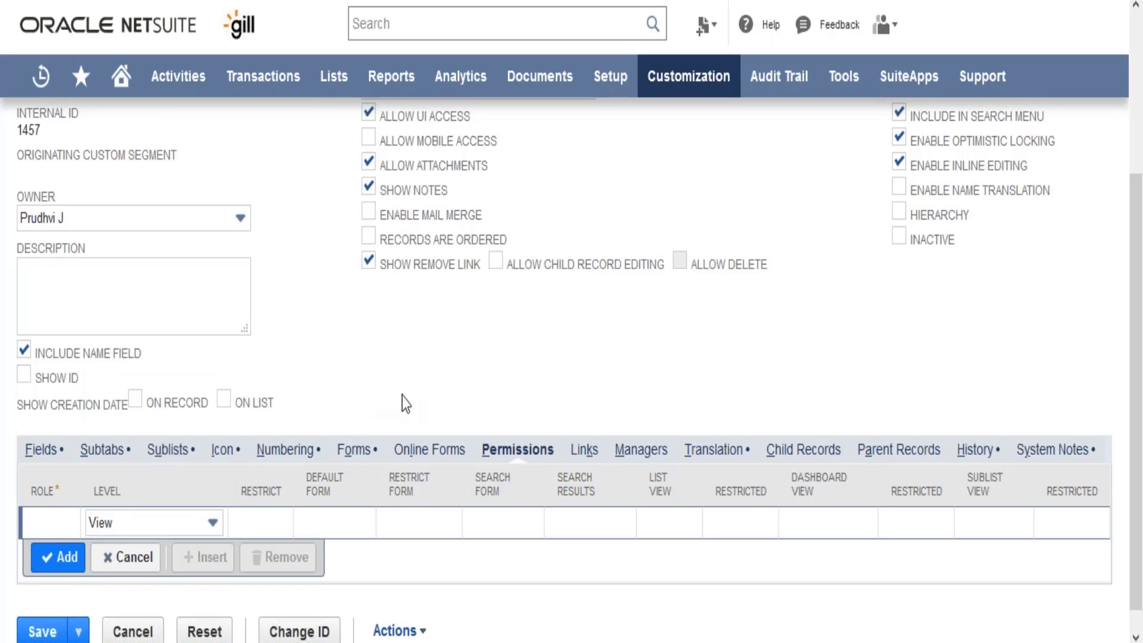
# Step: Open the record type's Links settings and examine the Lists and Transactions navigation categories where a record link can be placed
pyautogui.click(587, 457)
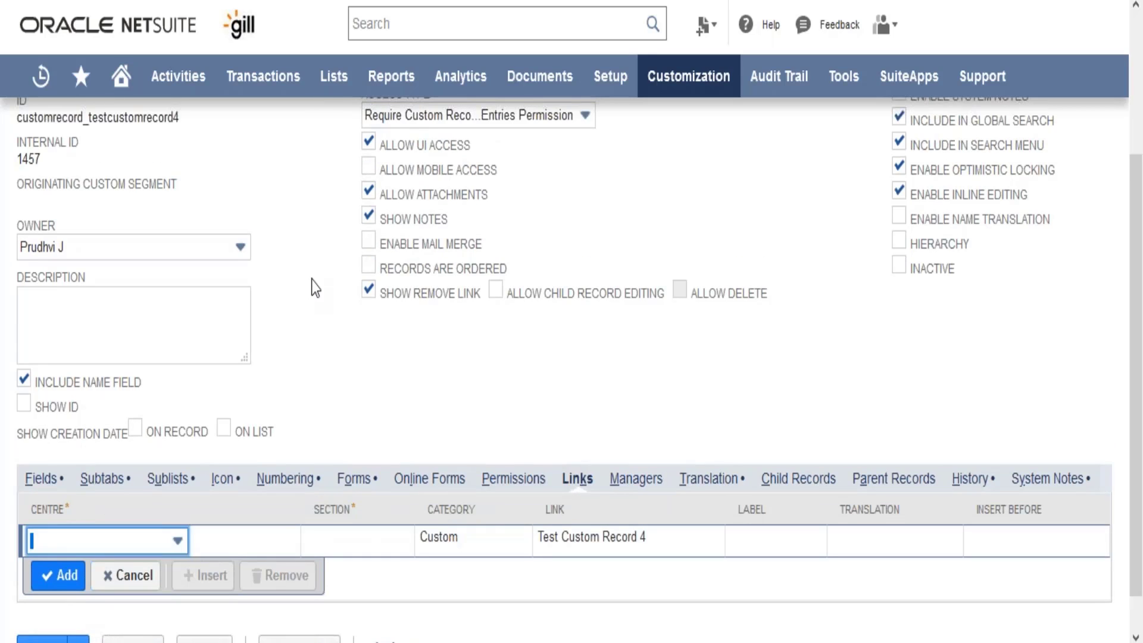
pyautogui.moveTo(332, 76)
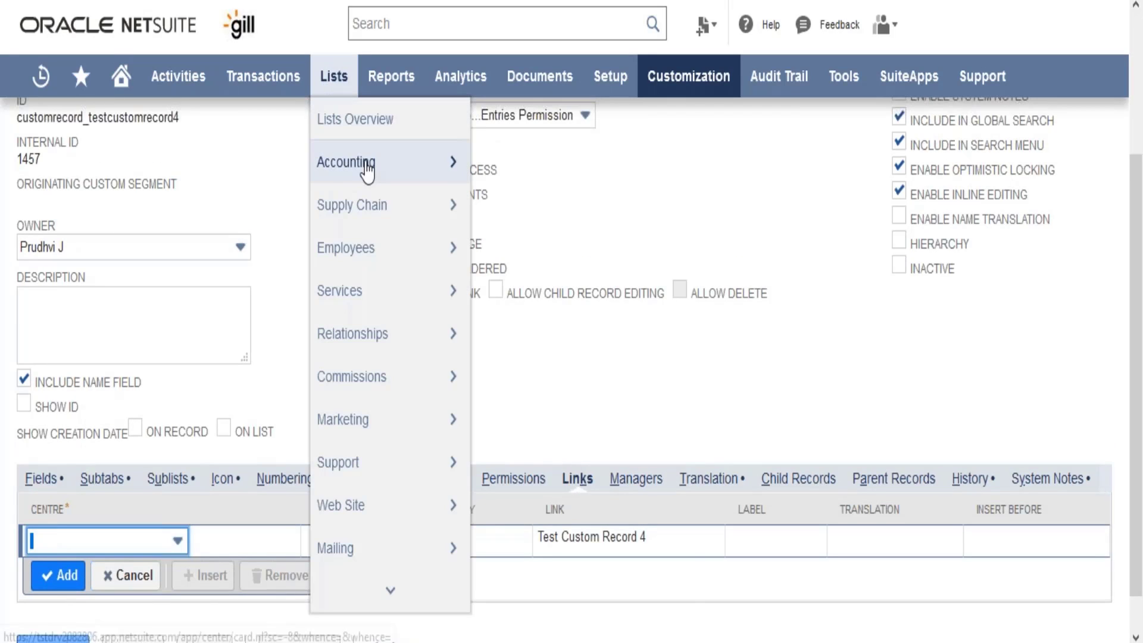
pyautogui.moveTo(366, 168)
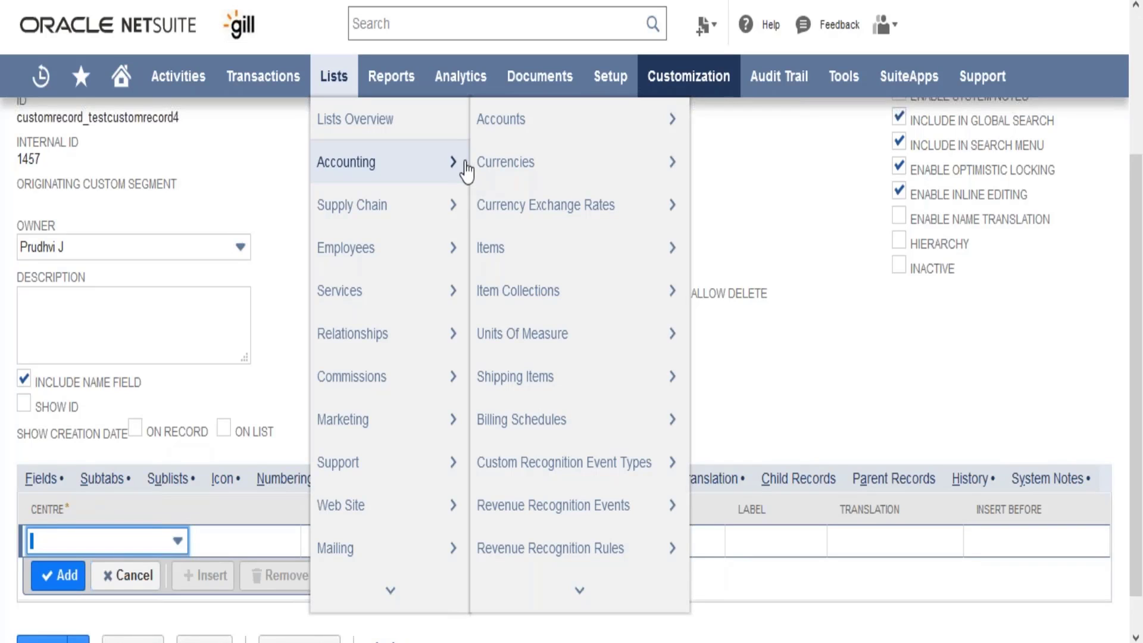
pyautogui.moveTo(253, 77)
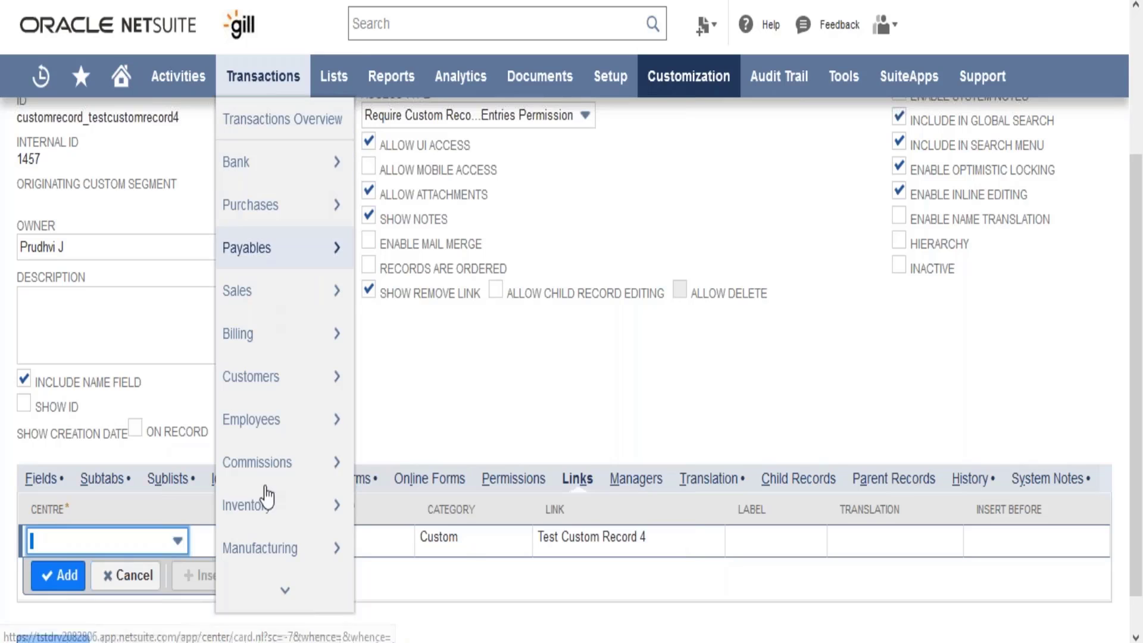
pyautogui.moveTo(308, 281)
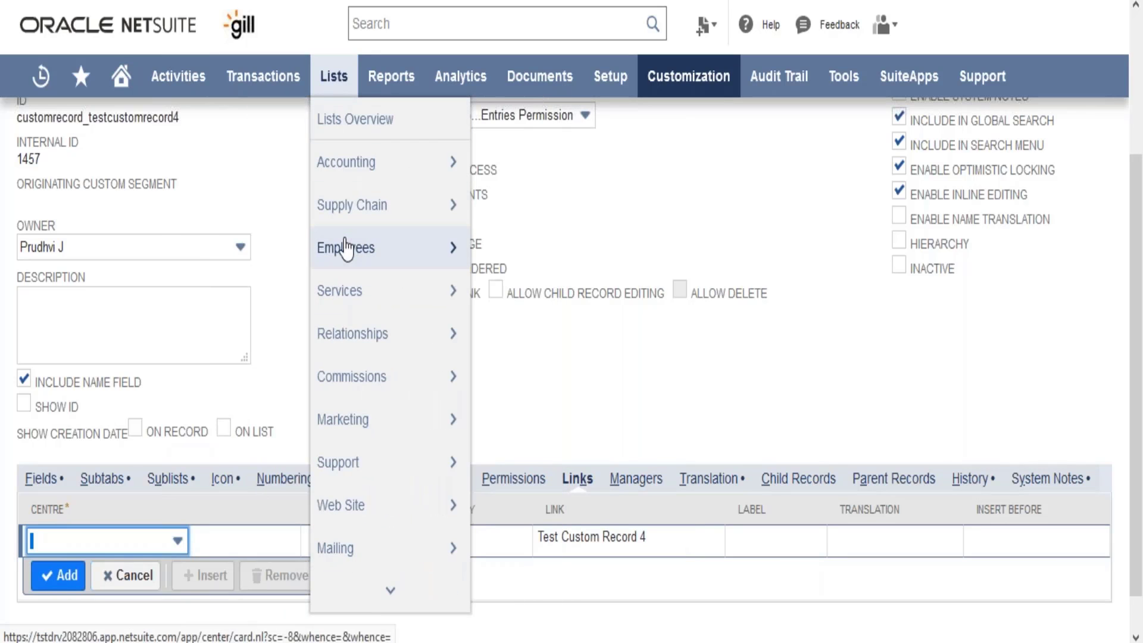
pyautogui.moveTo(362, 345)
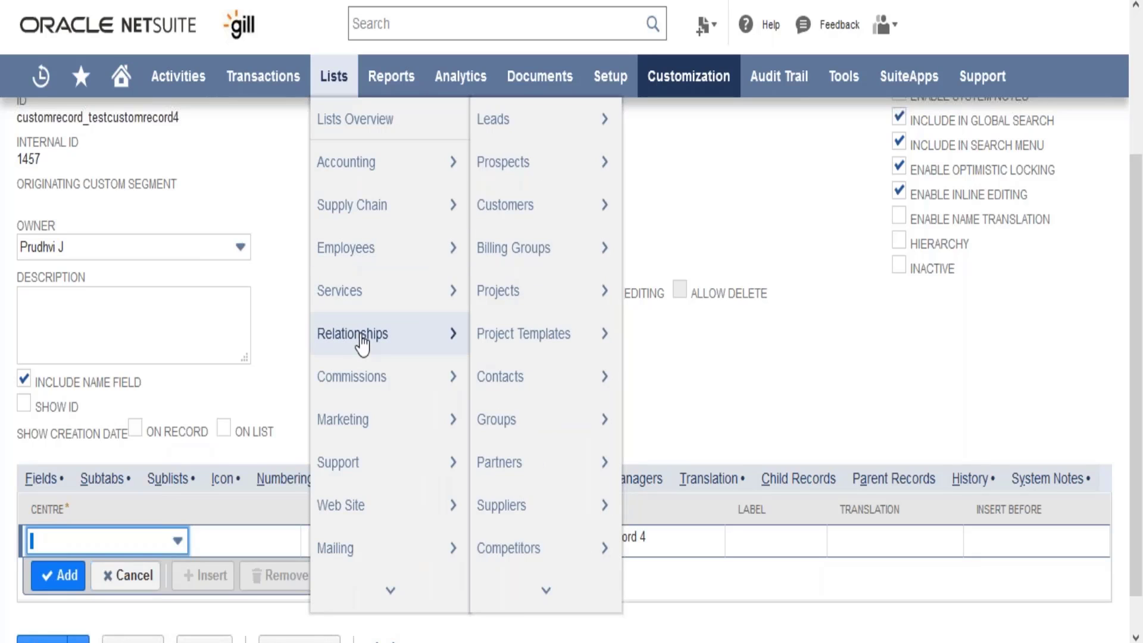
pyautogui.moveTo(396, 249)
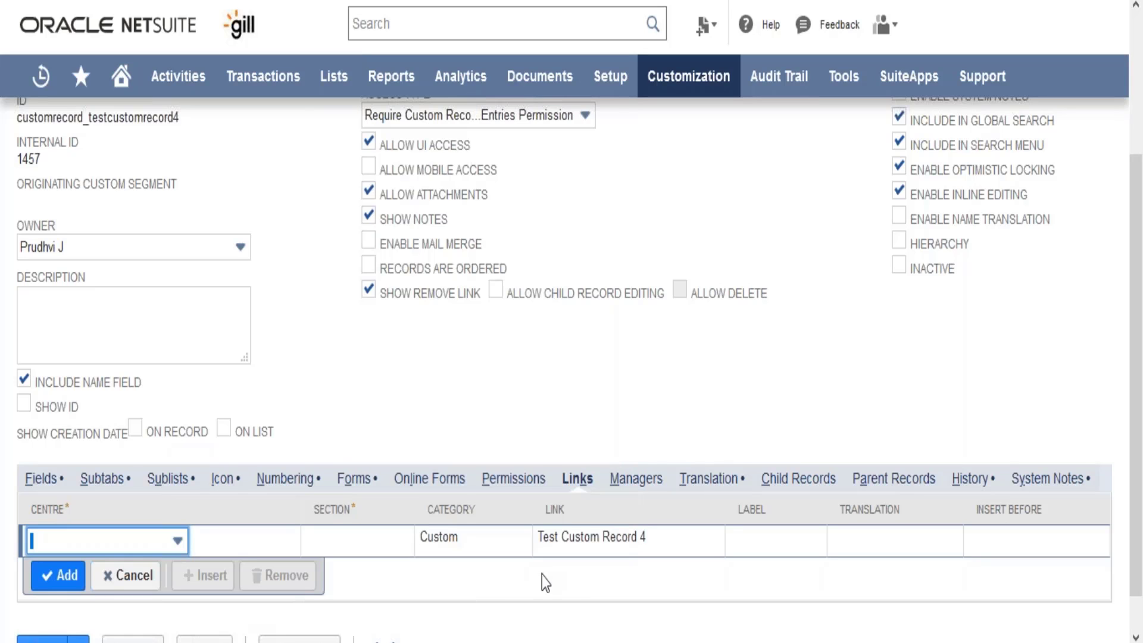
# Step: Add a link to Test Custom Record 4 in the Classic Centre under section Lists, category Employees, and check that category's existing links
pyautogui.click(156, 551)
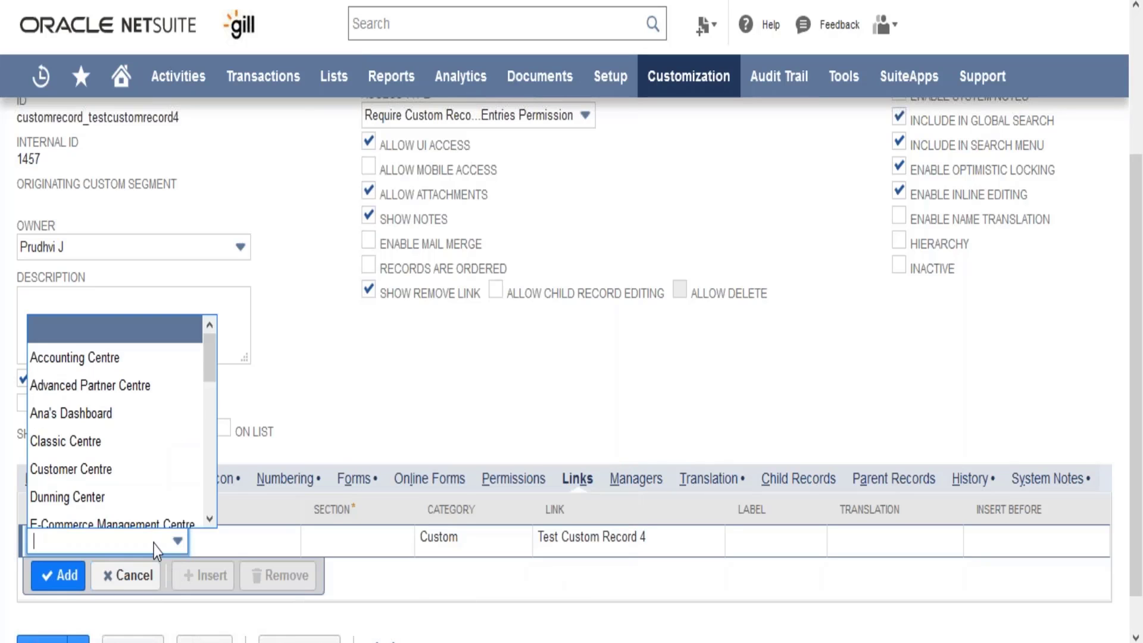
pyautogui.write('c Centre')
pyautogui.press('Return')
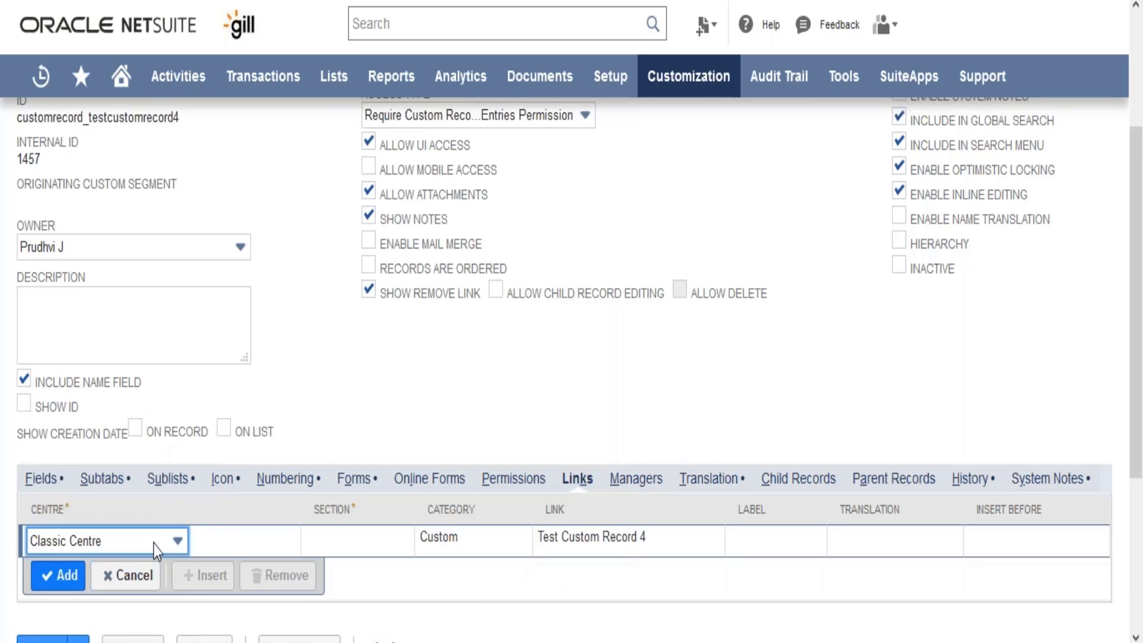
pyautogui.click(391, 548)
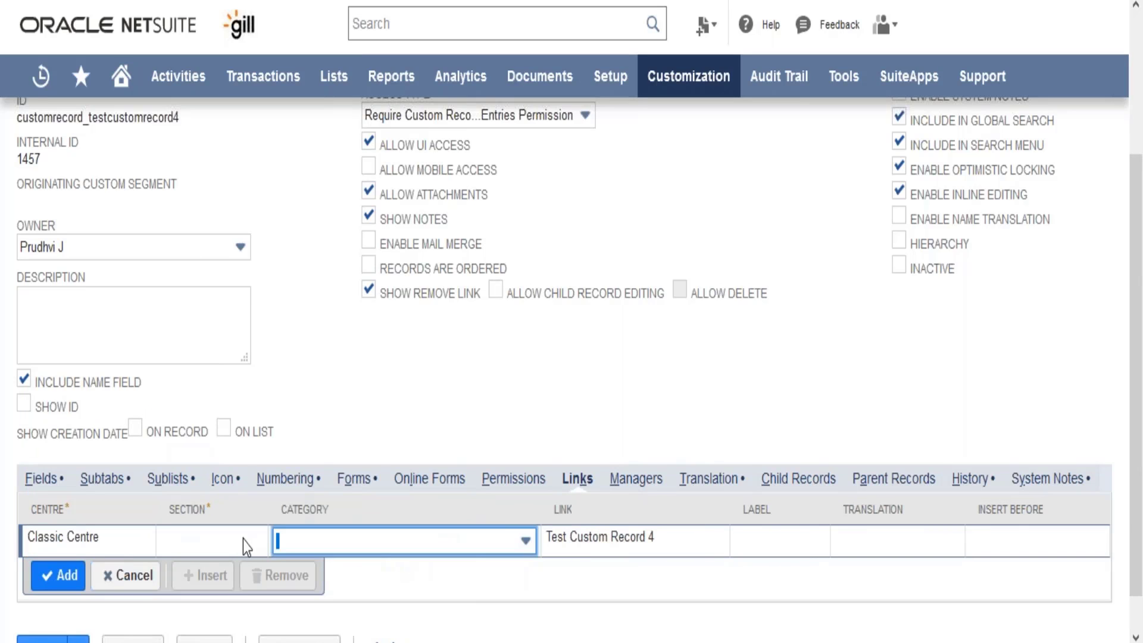
pyautogui.write('Lists')
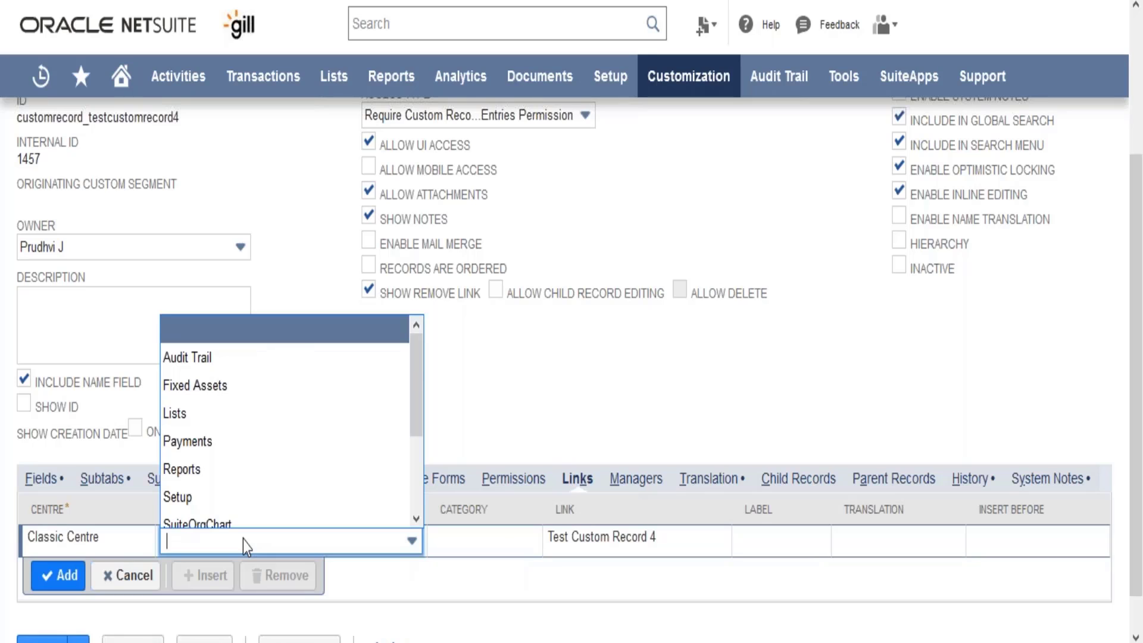
pyautogui.press('Return')
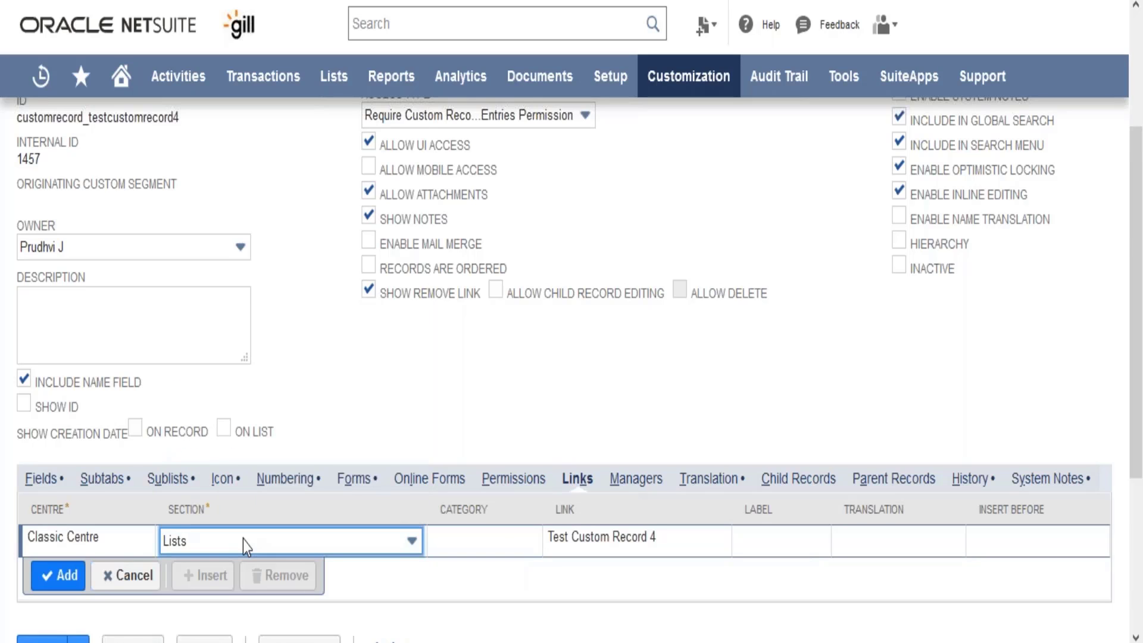
pyautogui.click(365, 542)
pyautogui.click(367, 544)
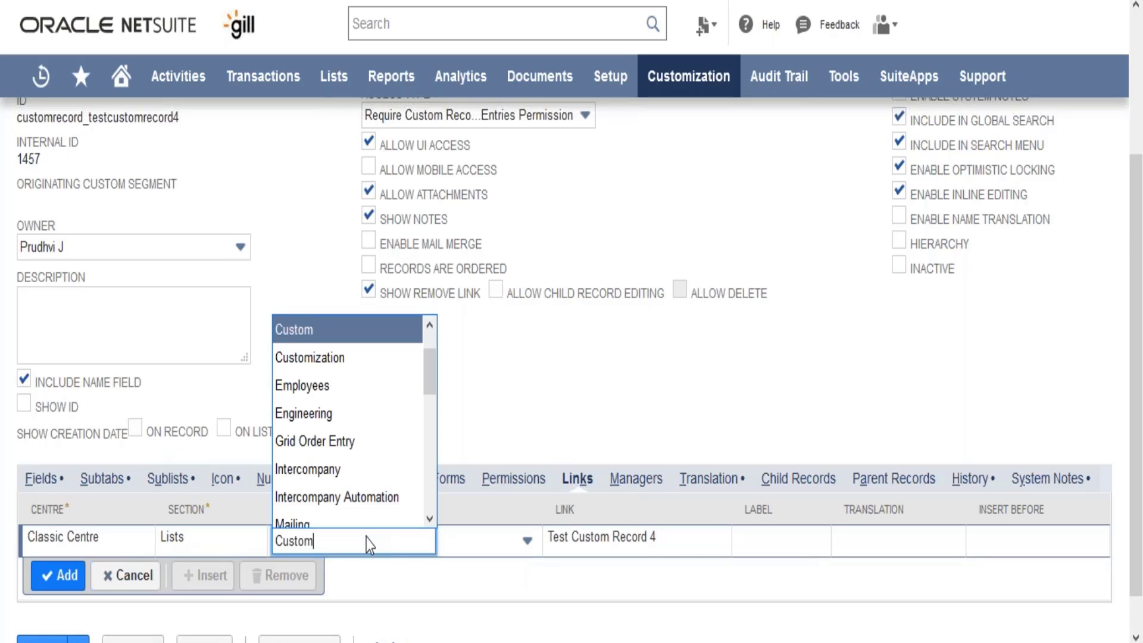
pyautogui.click(355, 396)
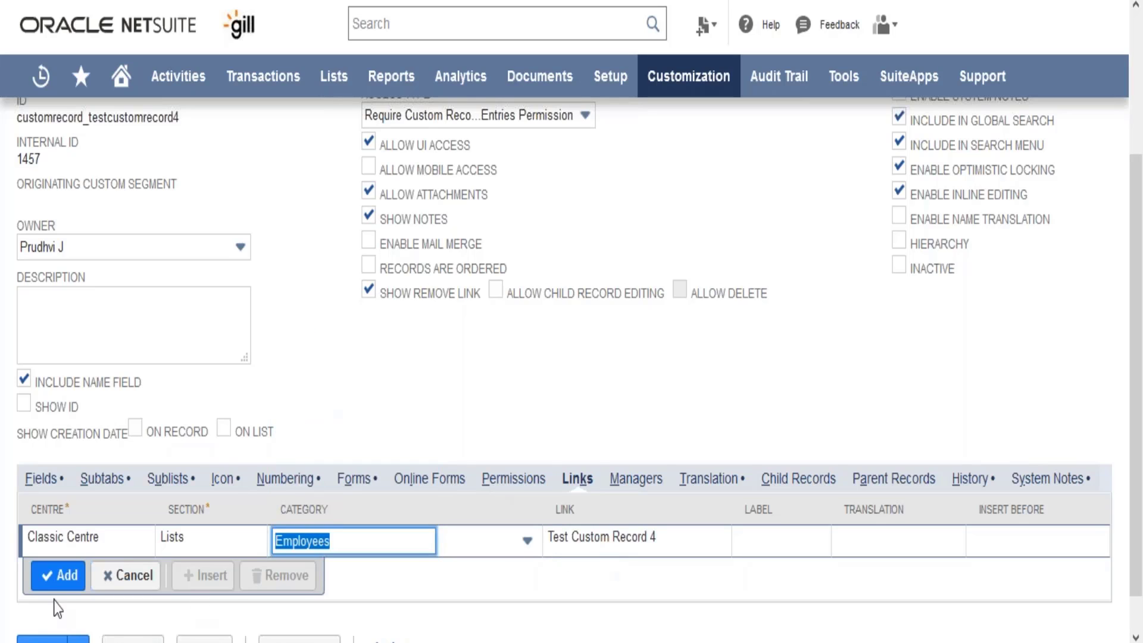
pyautogui.click(50, 576)
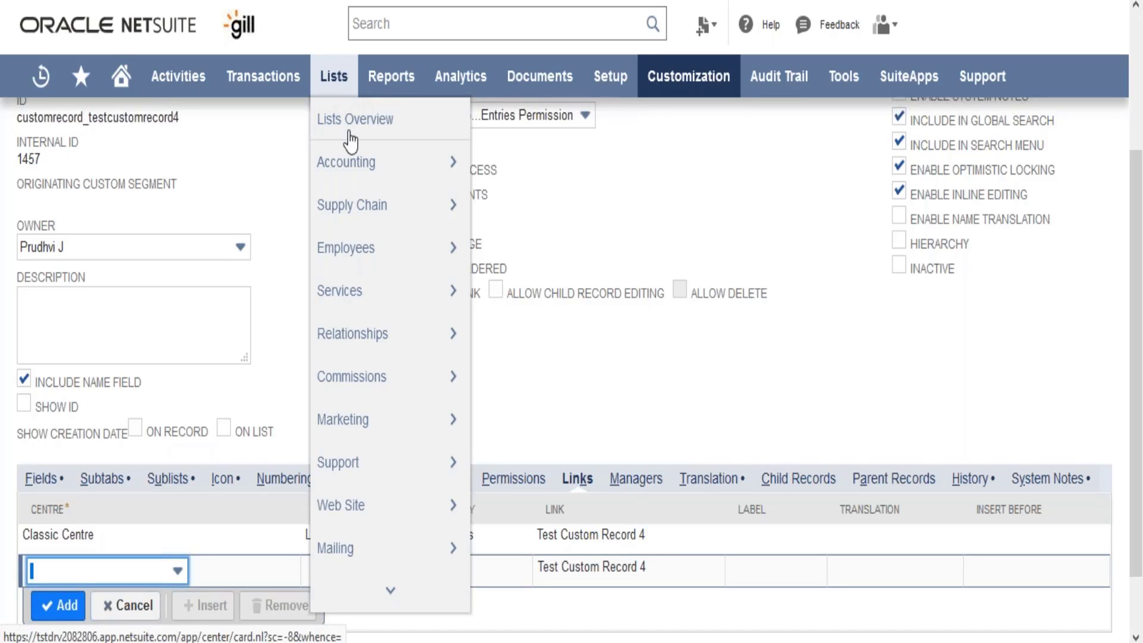
pyautogui.moveTo(388, 256)
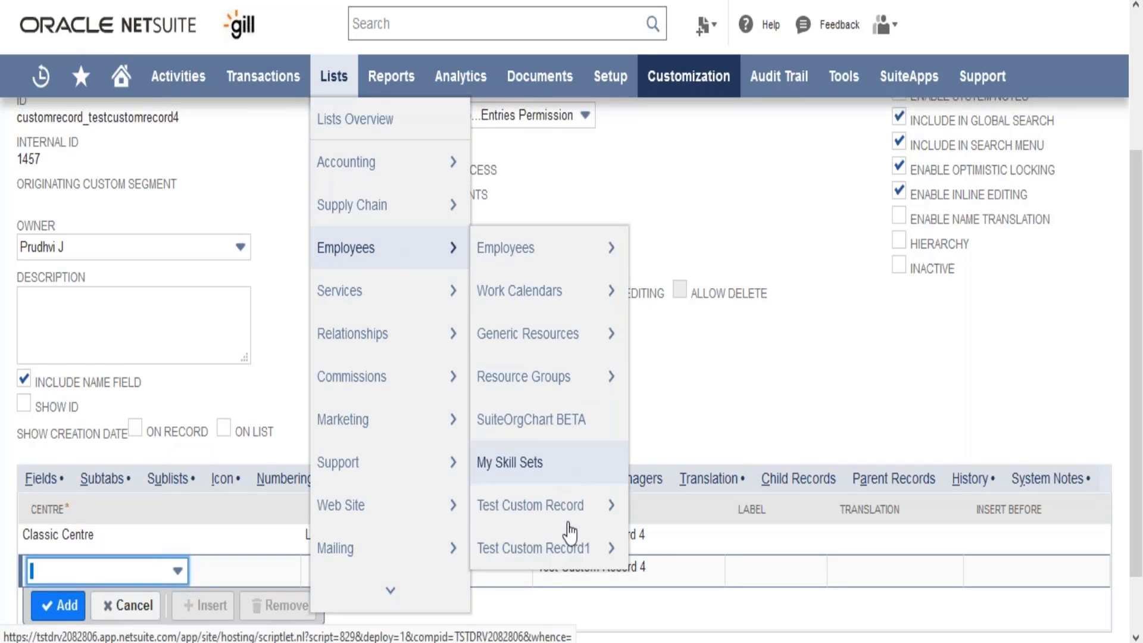
pyautogui.moveTo(573, 569)
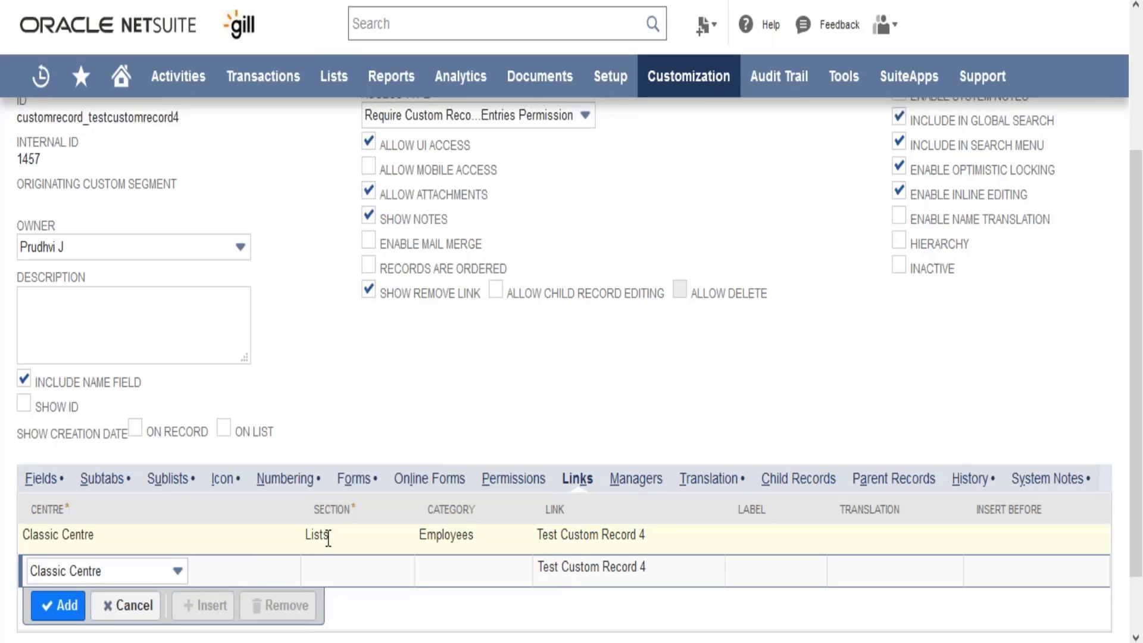
# Step: Change the Classic Centre link's section to Transactions with the Custom category
pyautogui.click(328, 539)
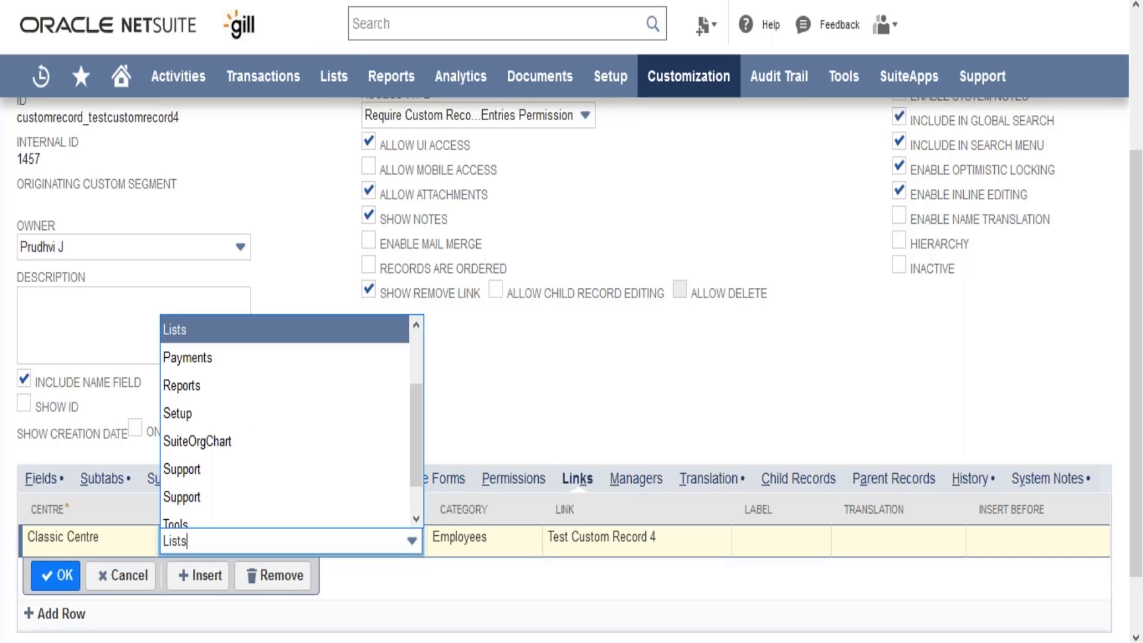
pyautogui.write('tr')
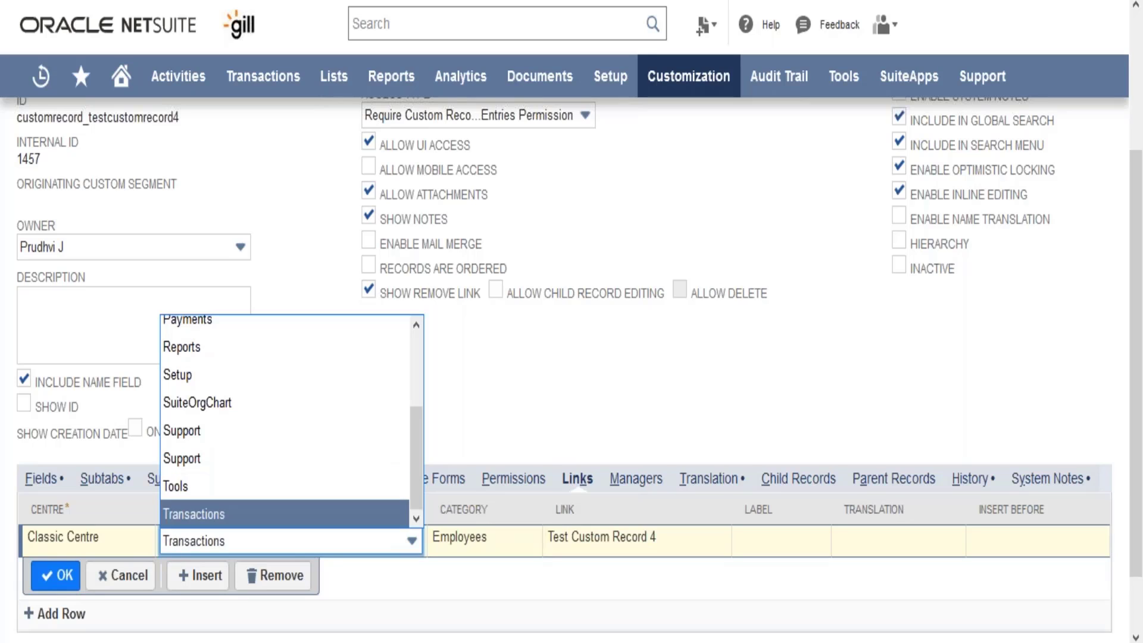
pyautogui.click(332, 514)
pyautogui.press('Tab')
pyautogui.press('Tab')
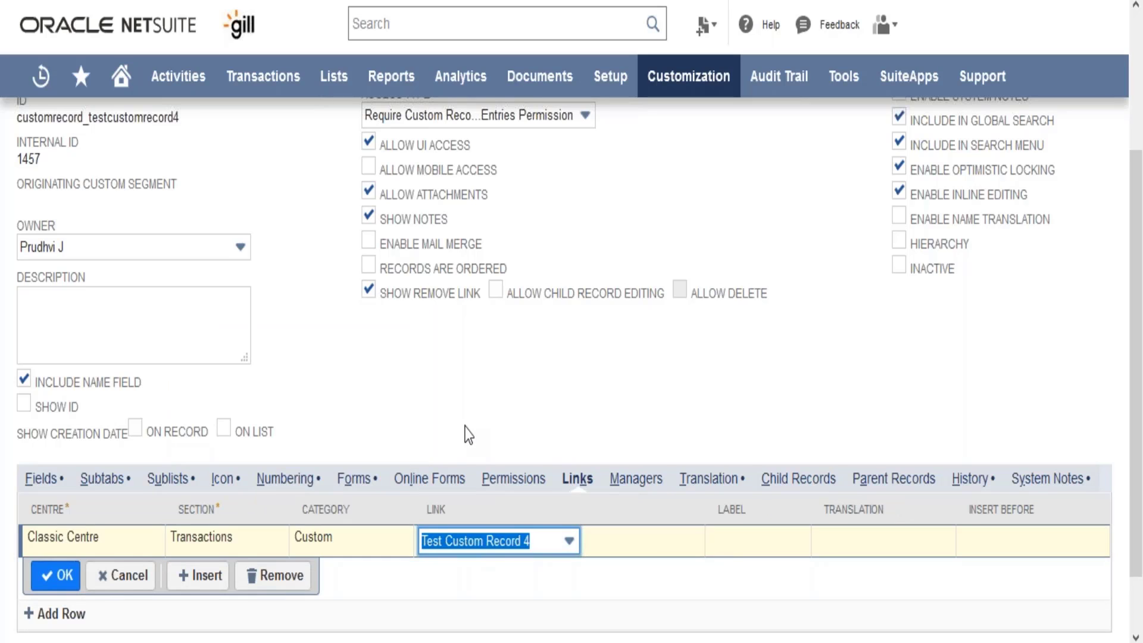
# Step: Review the record type's Managers, Child Records and Parent Records settings and the change log in its System Notes
pyautogui.click(674, 484)
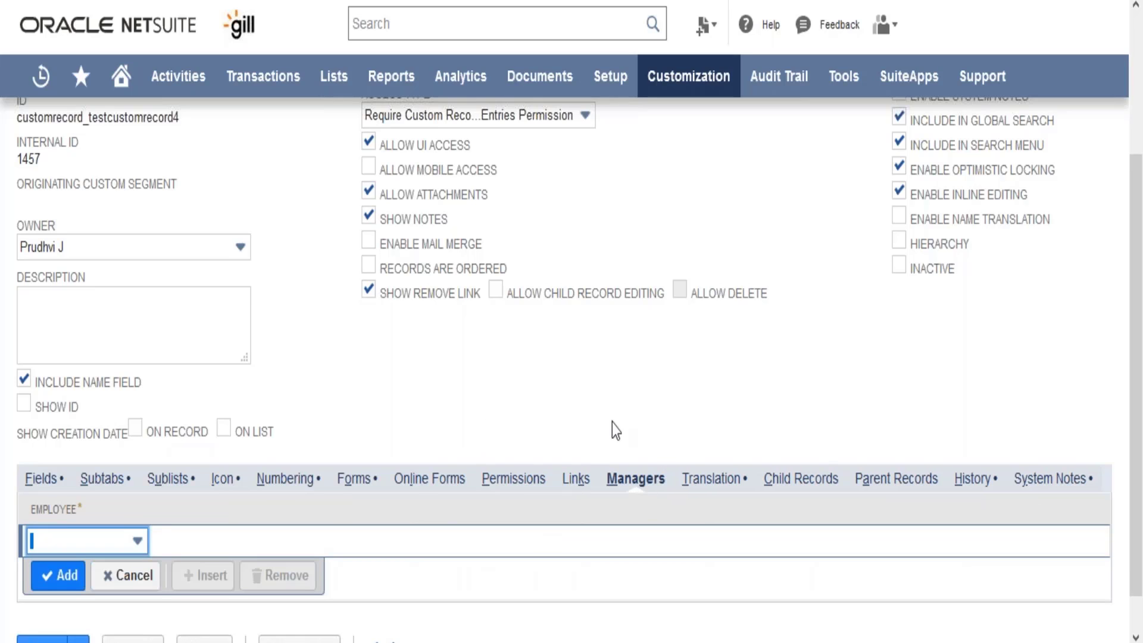
pyautogui.click(41, 541)
pyautogui.click(577, 479)
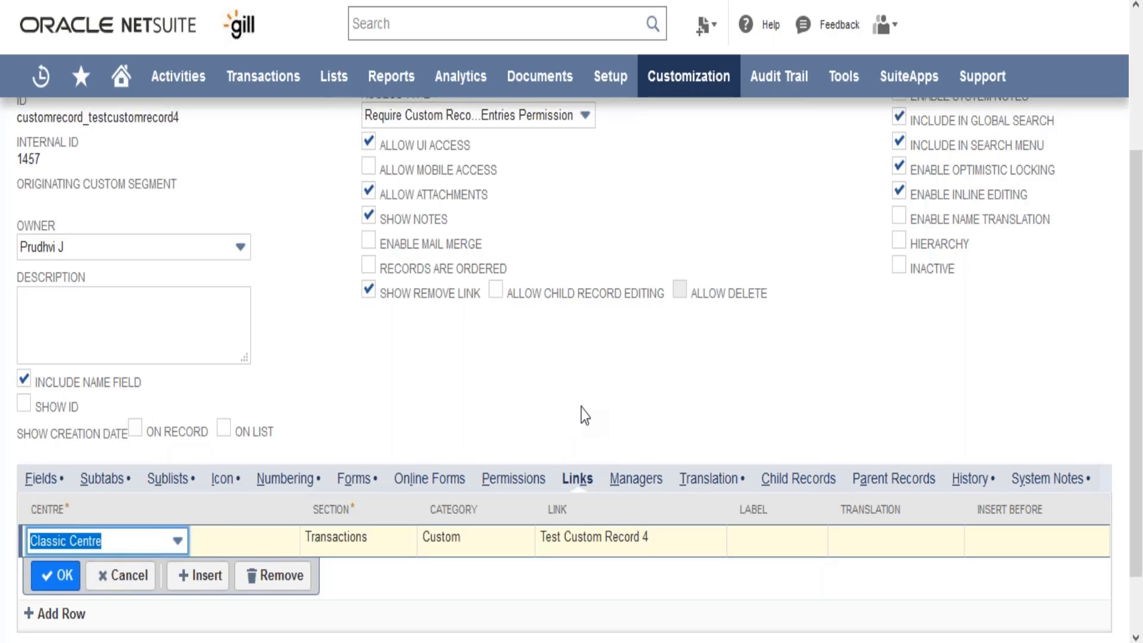
pyautogui.click(801, 480)
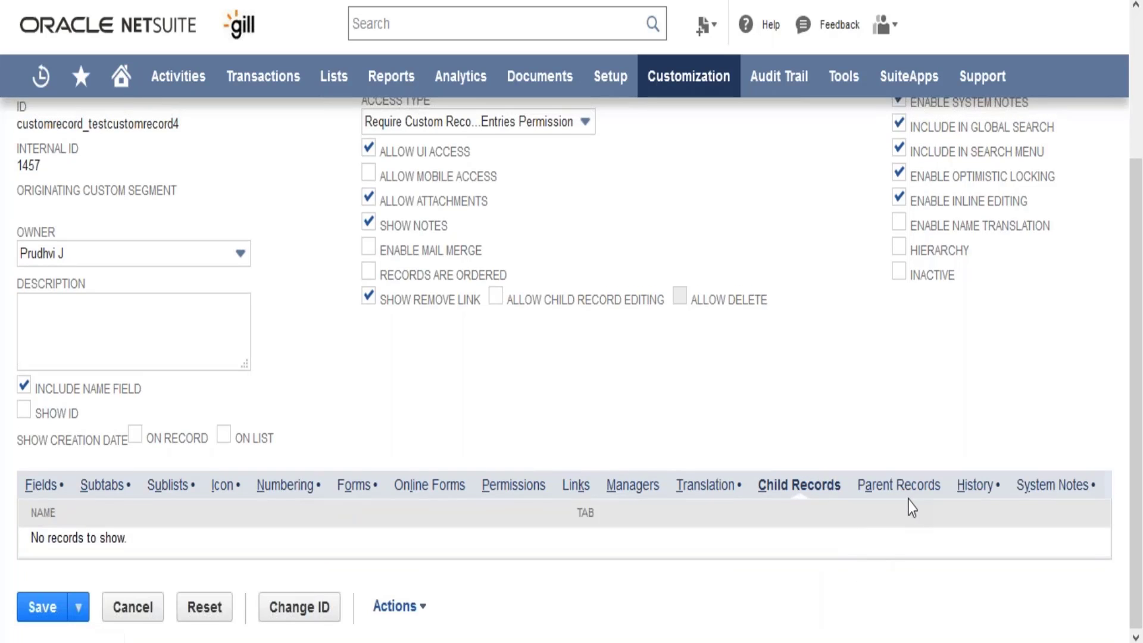
pyautogui.click(909, 495)
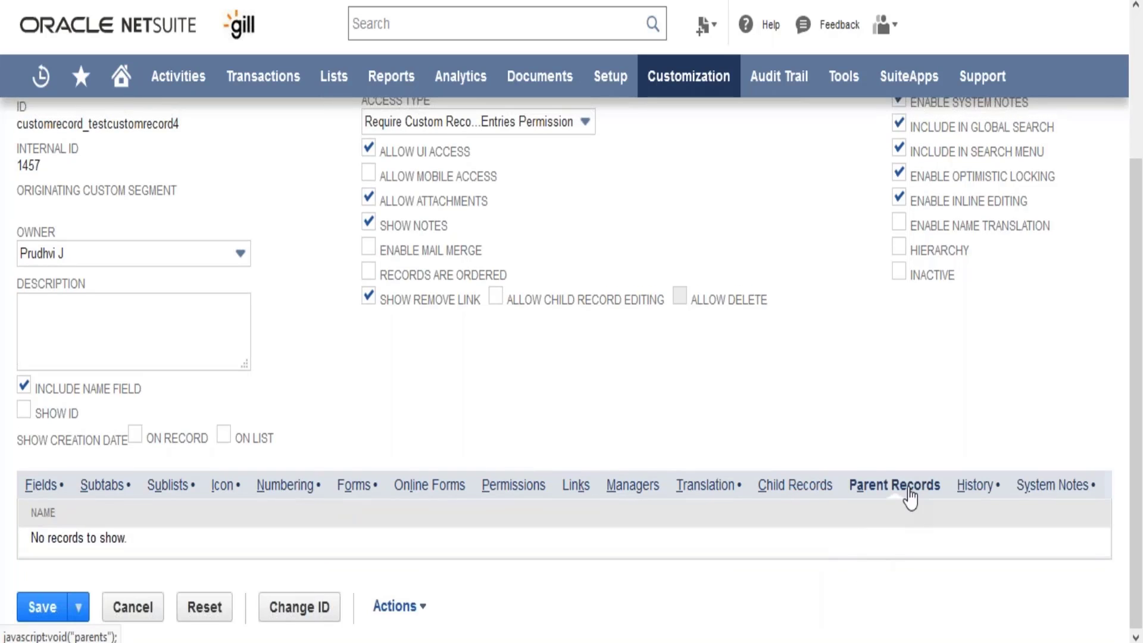
pyautogui.click(1033, 495)
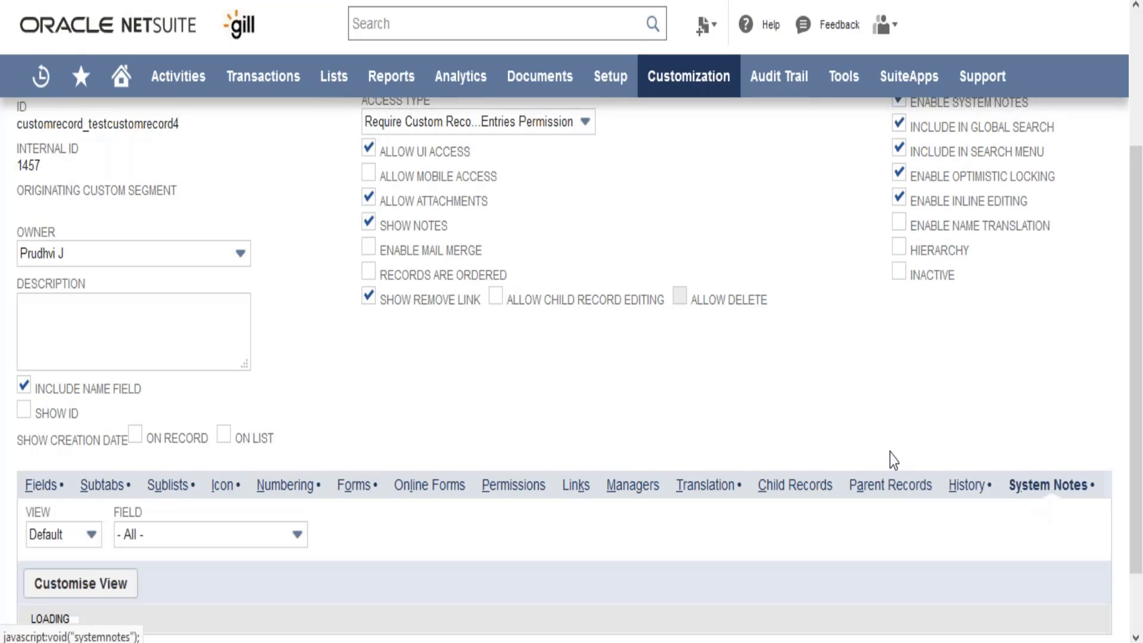
pyautogui.scroll(-10, 863, 397)
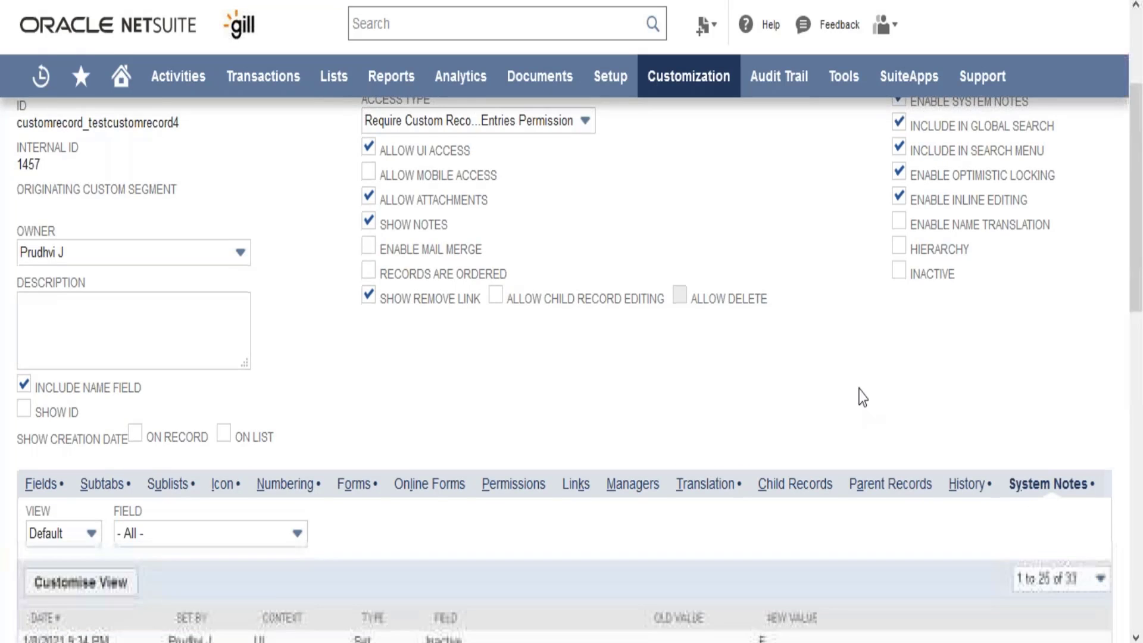
pyautogui.scroll(8, 863, 397)
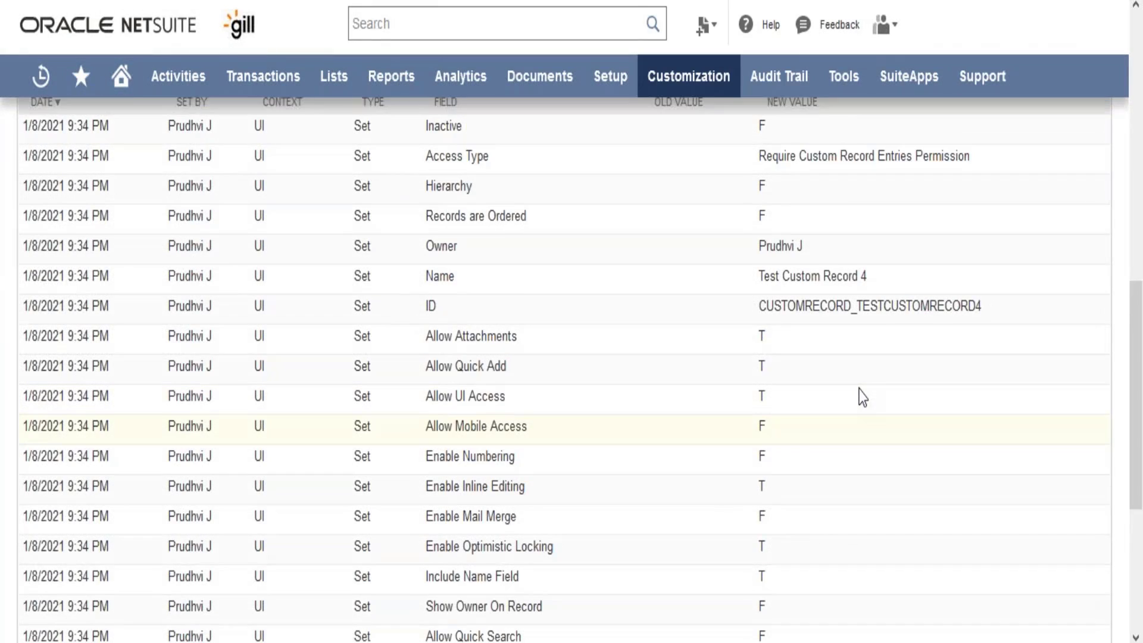
pyautogui.scroll(1, 863, 397)
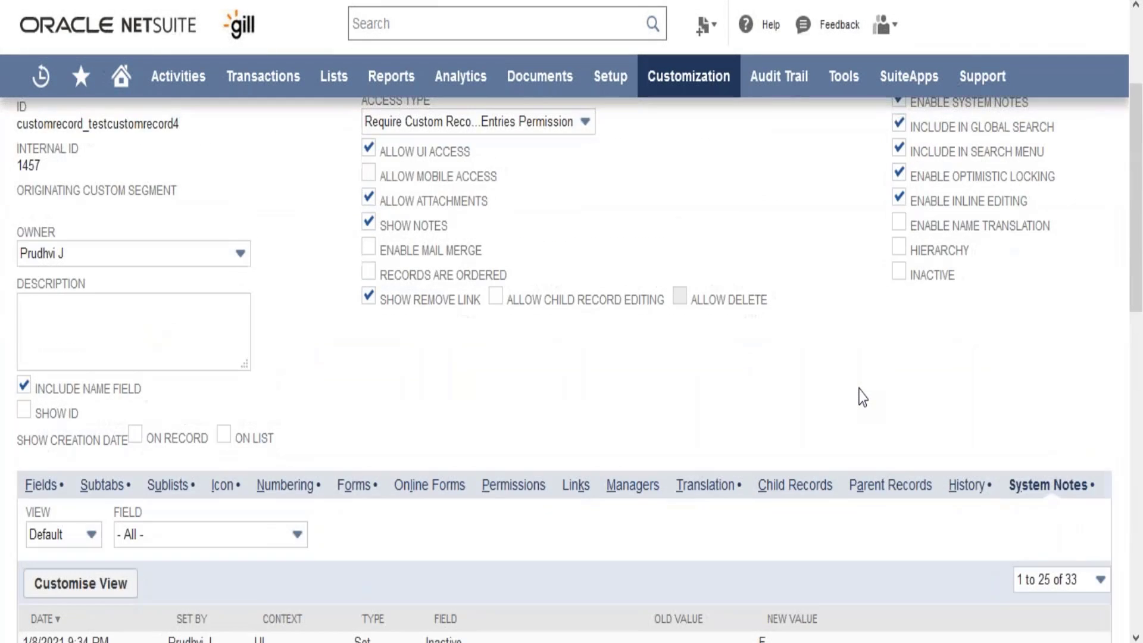
pyautogui.scroll(3, 863, 397)
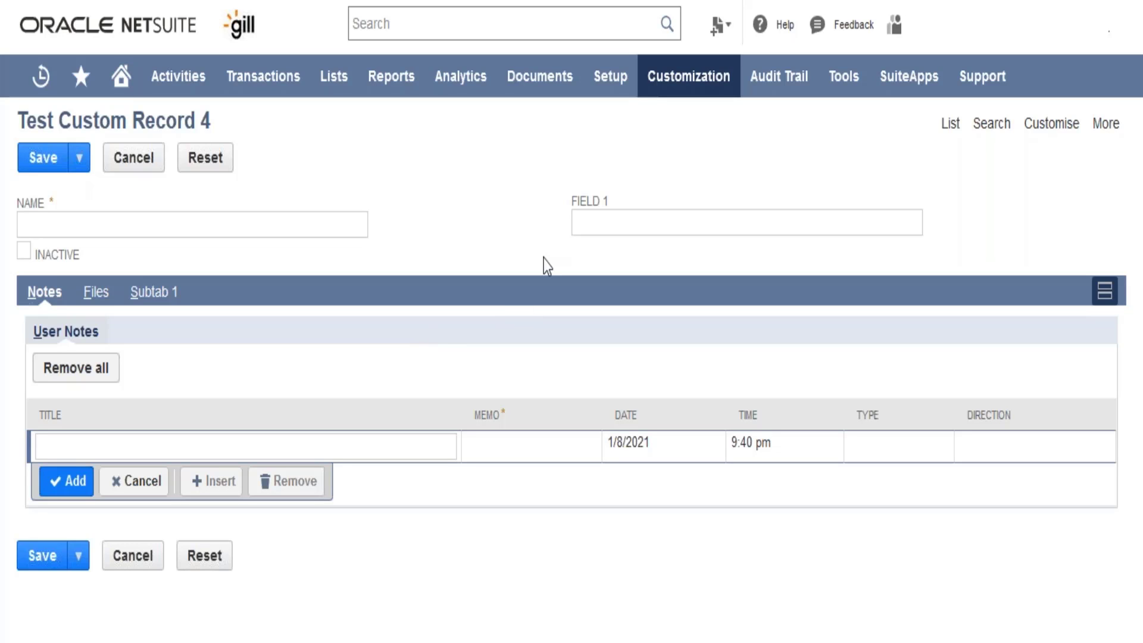
pyautogui.moveTo(705, 72)
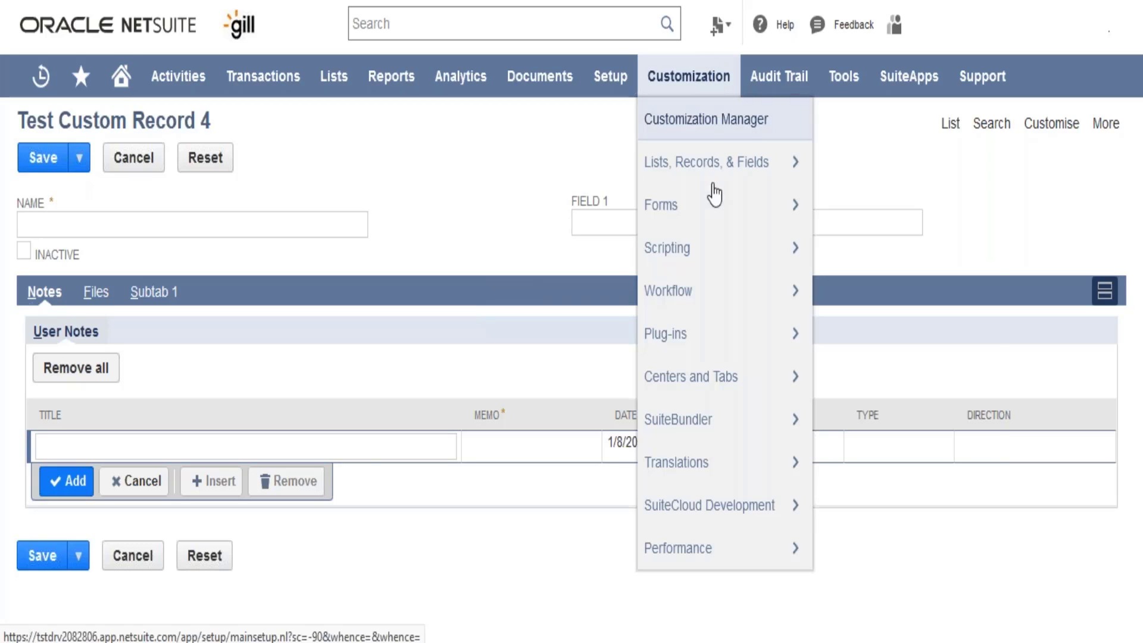
pyautogui.moveTo(717, 207)
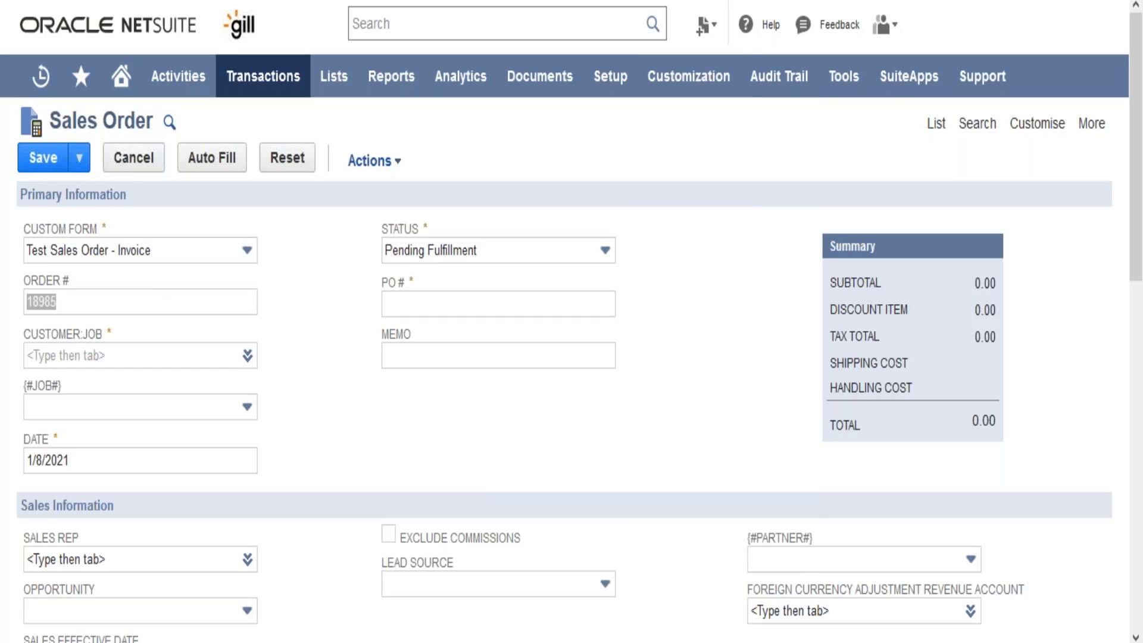
pyautogui.click(689, 241)
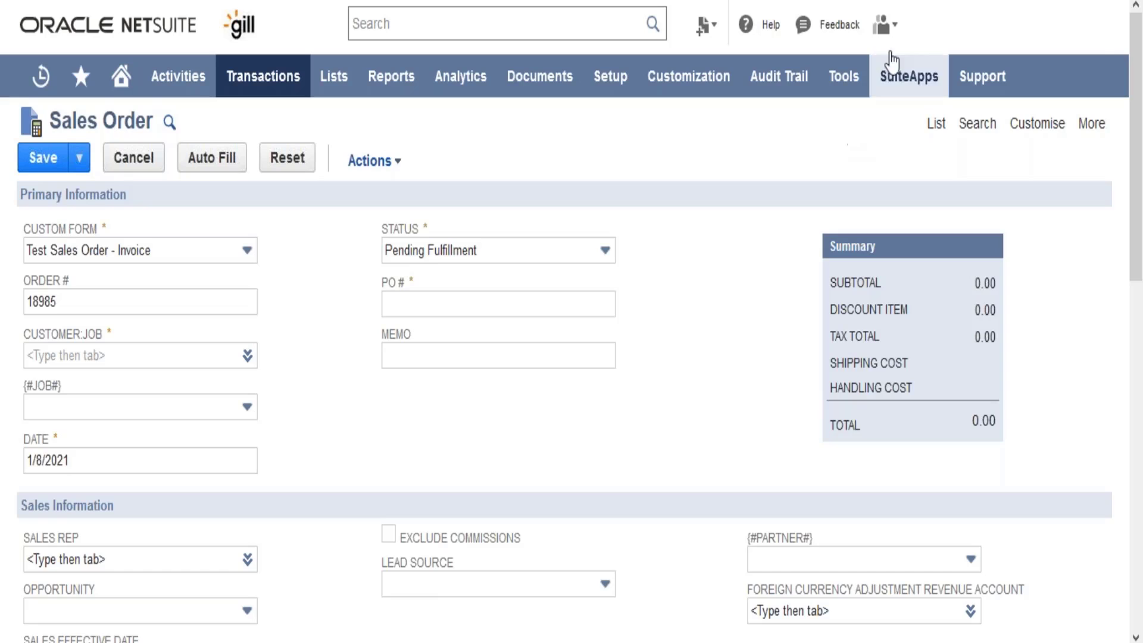
pyautogui.moveTo(884, 25)
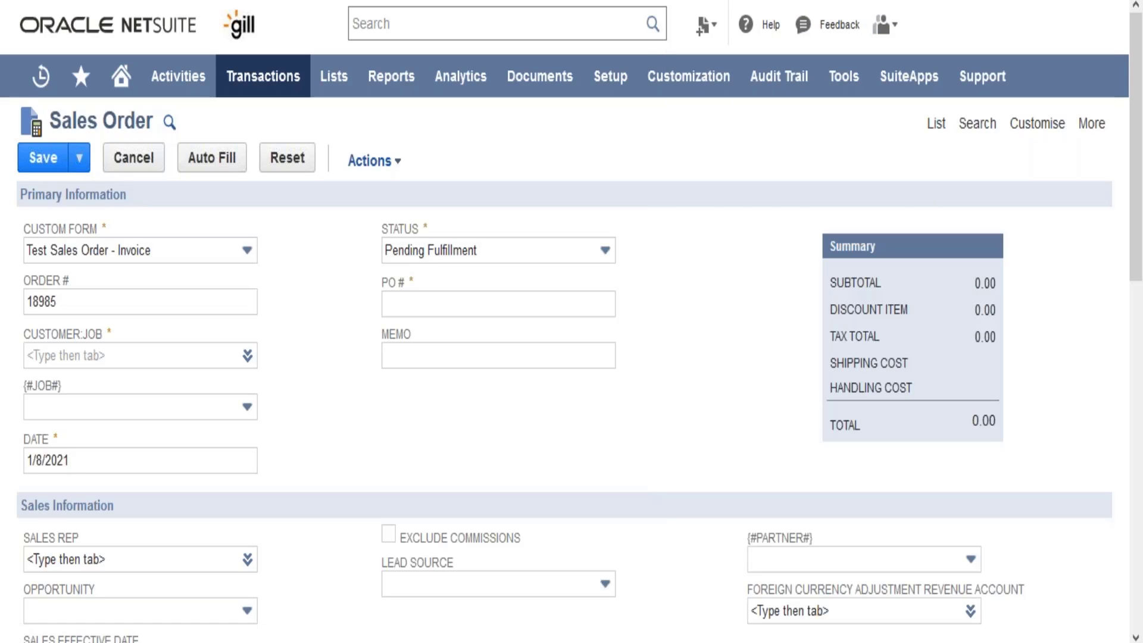